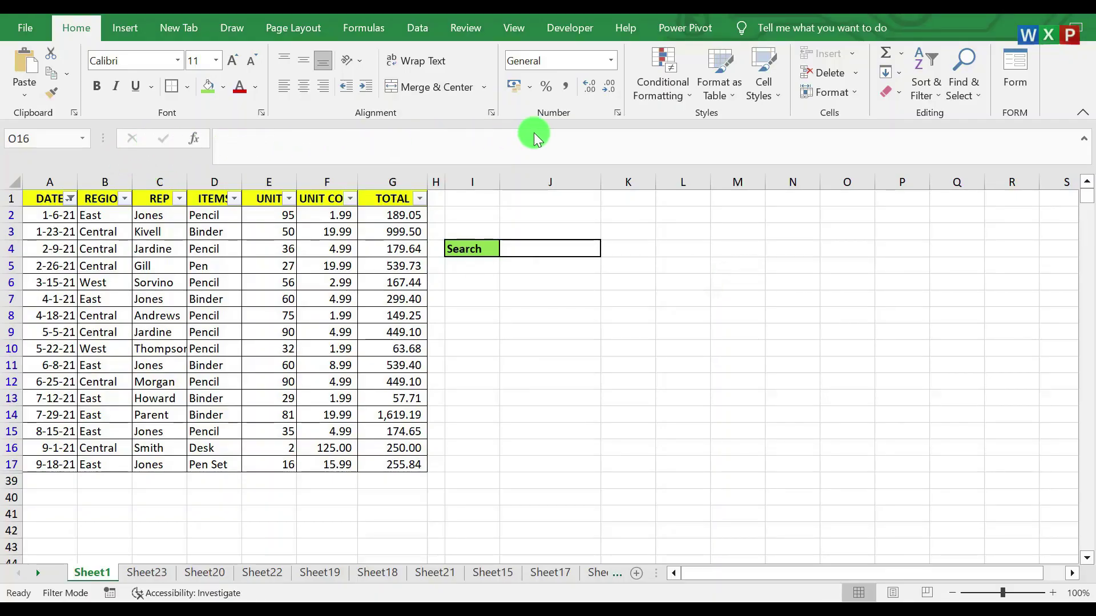
Enter Gill as a test search in the Search cell J4
left_click(471, 253)
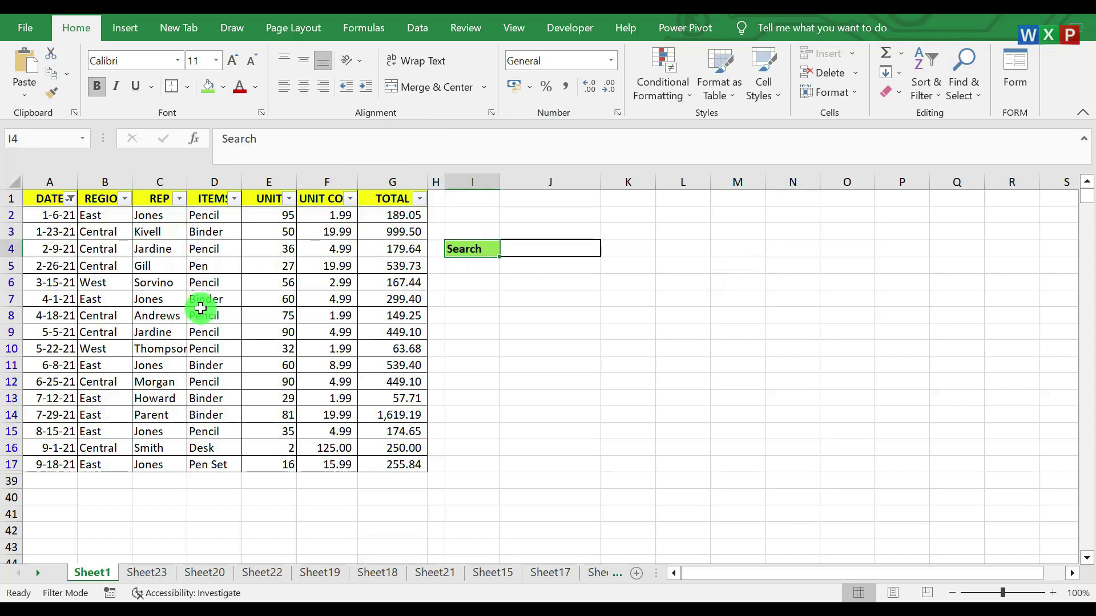
left_click(566, 248)
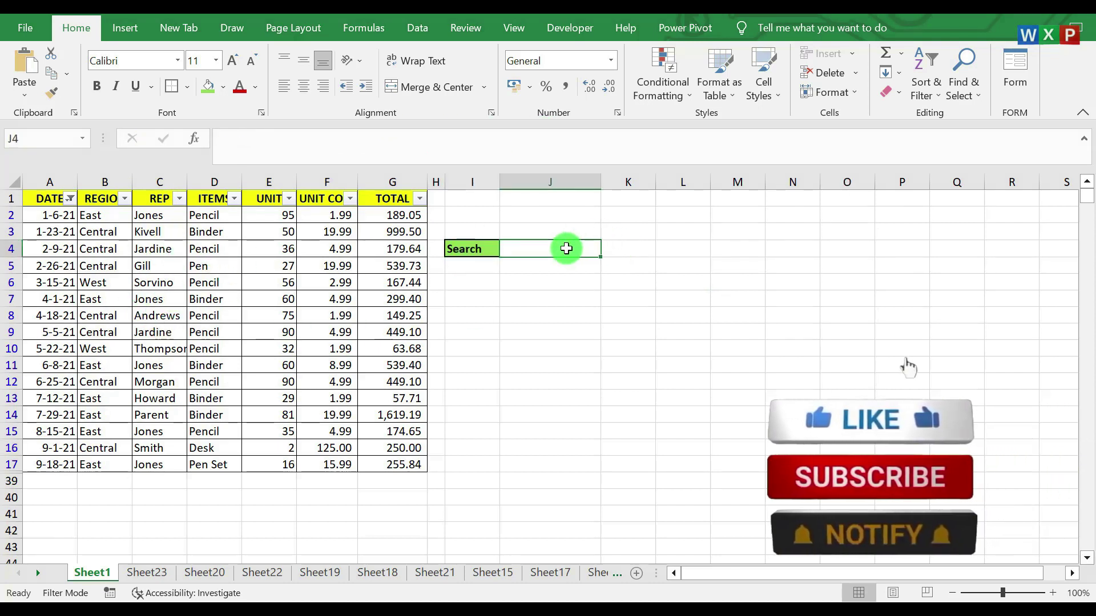
type("Gill")
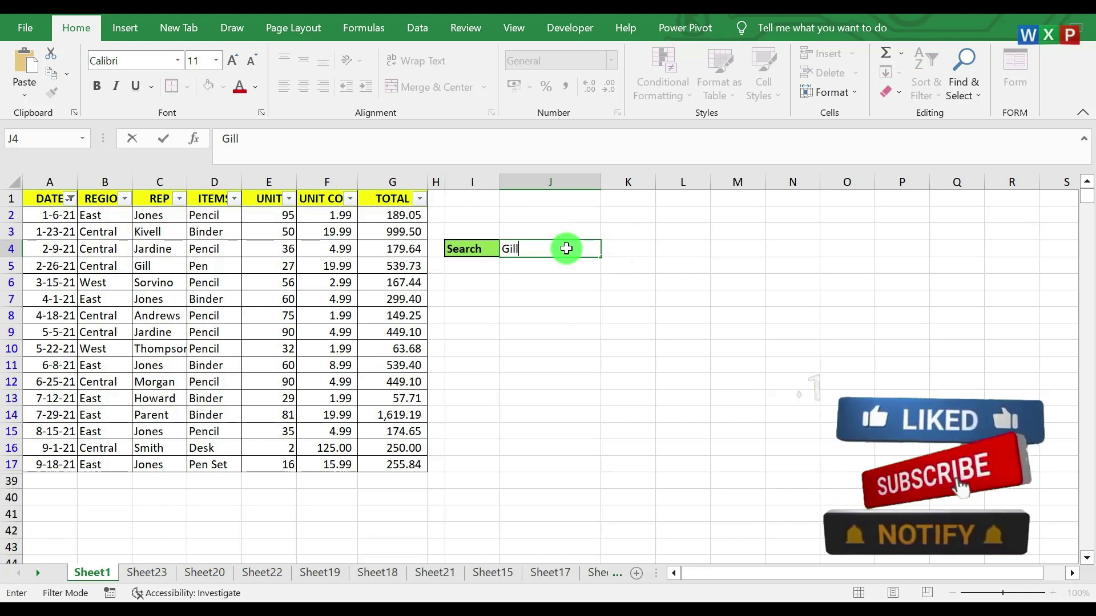
left_click(146, 268)
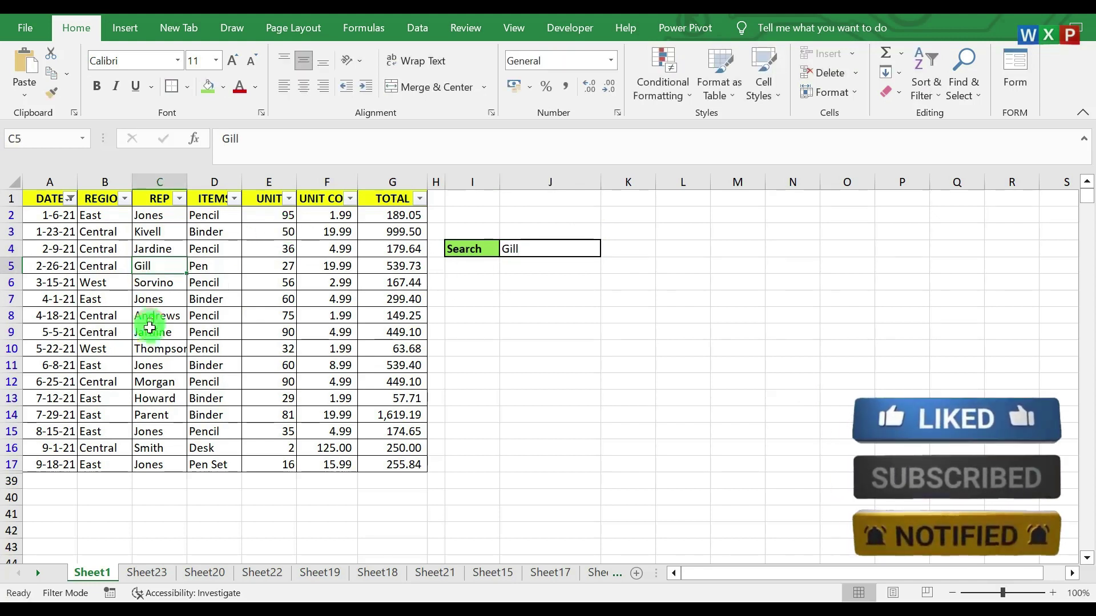
left_click(517, 250)
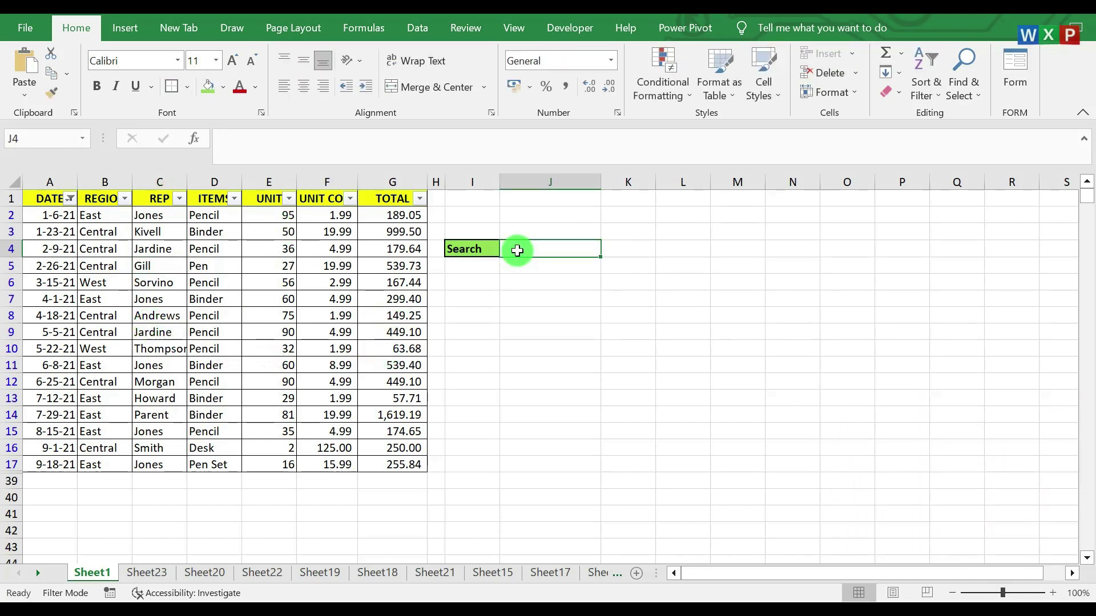
left_click(528, 450)
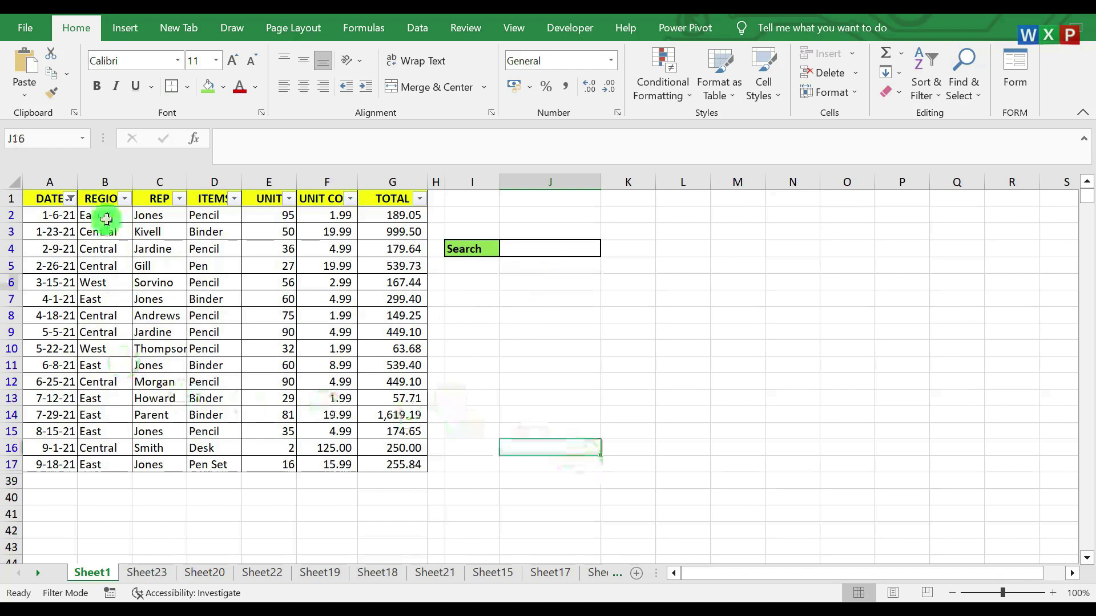
Select A2:G17 and start a formula rule =$J$4=$C2 matching the REP column
mouse_move(43, 219)
left_mouse_down()
mouse_move(372, 351)
mouse_move(411, 462)
left_mouse_up()
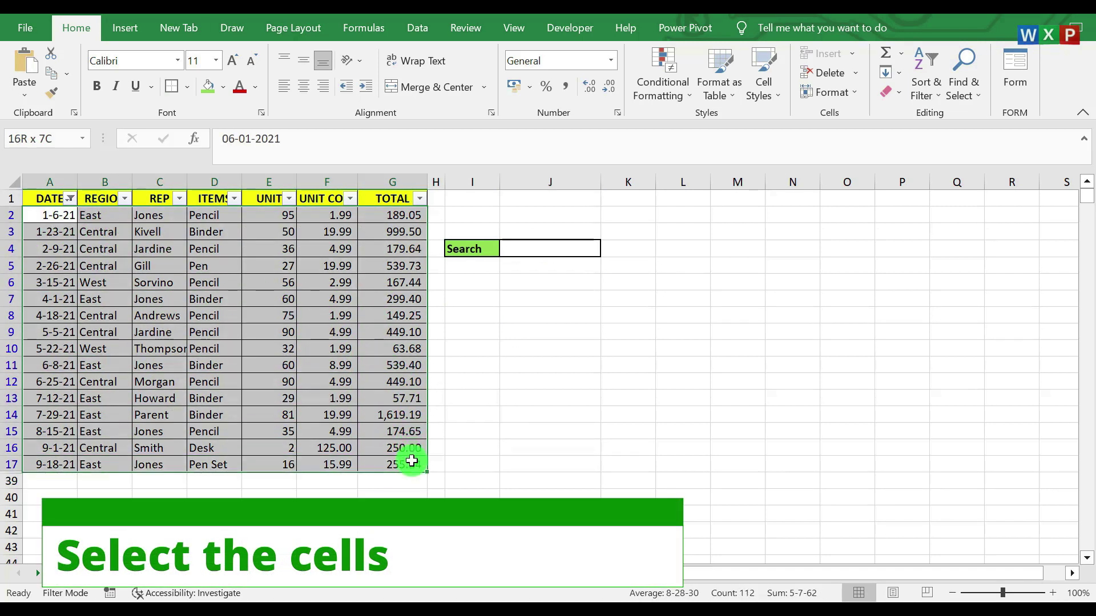
left_click(651, 75)
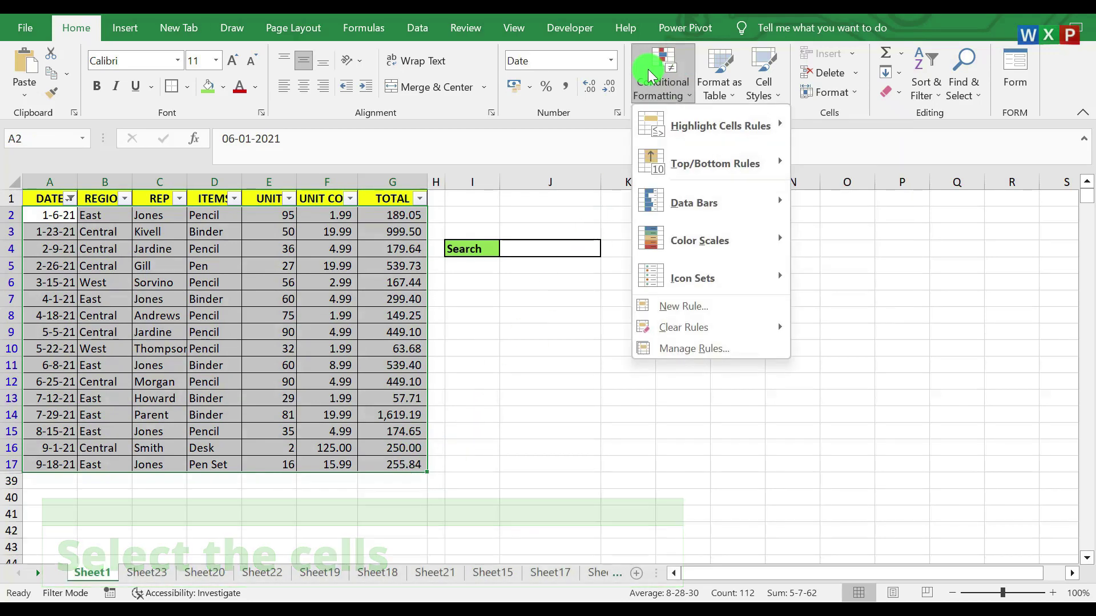
left_click(693, 309)
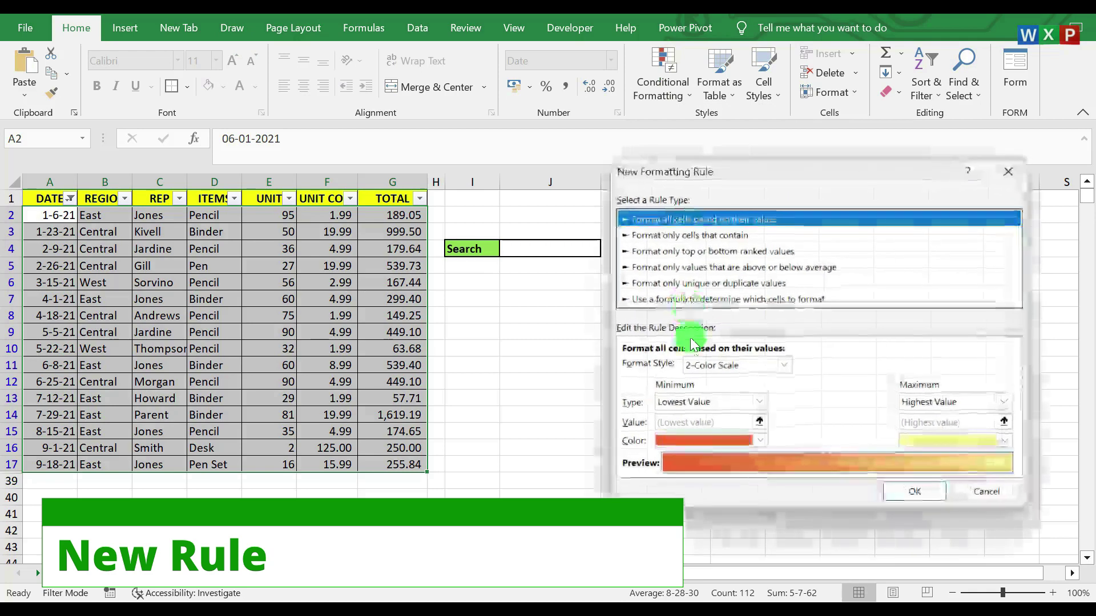
left_click(674, 300)
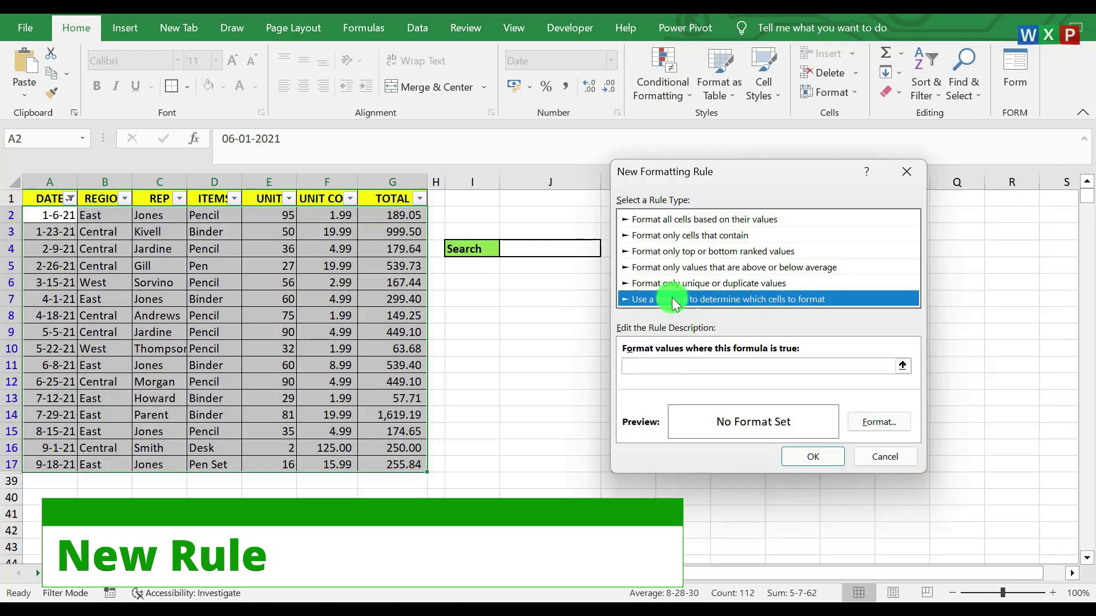
left_click(651, 368)
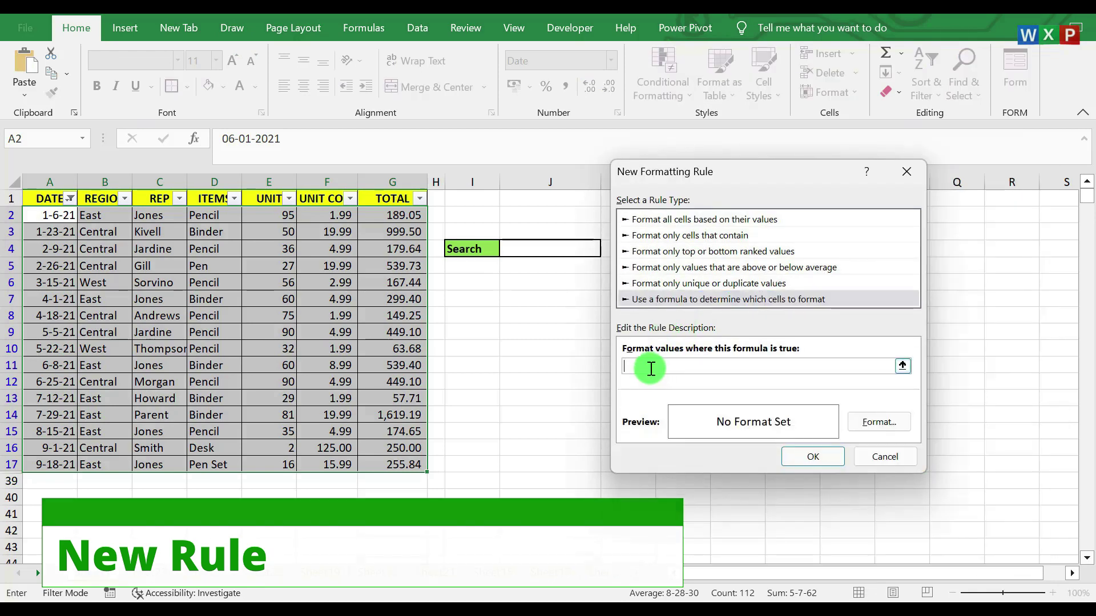
left_click(545, 248)
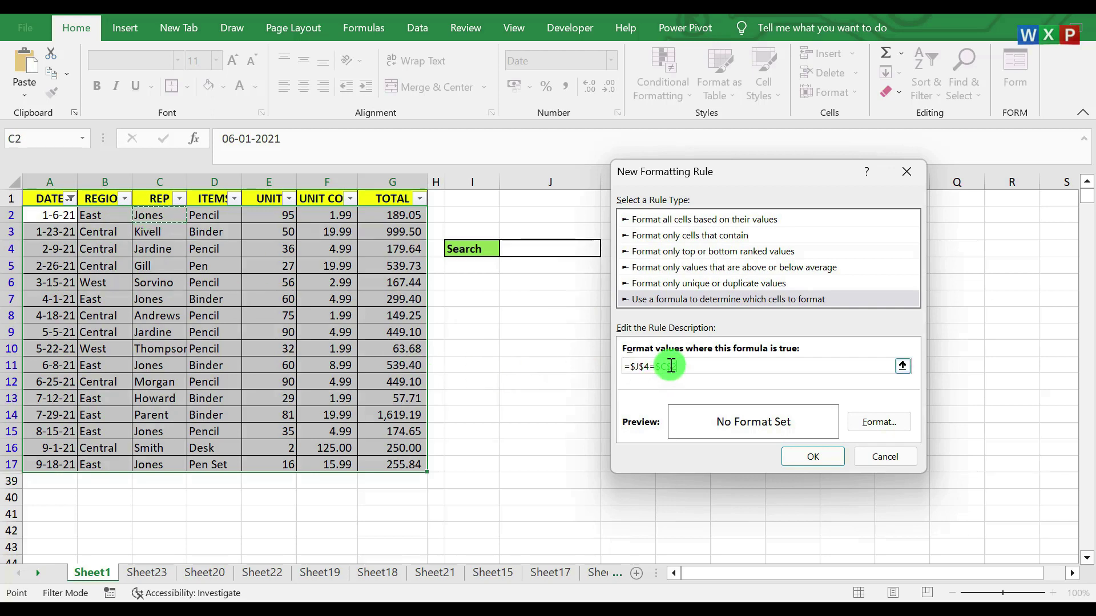
key("BackSpace")
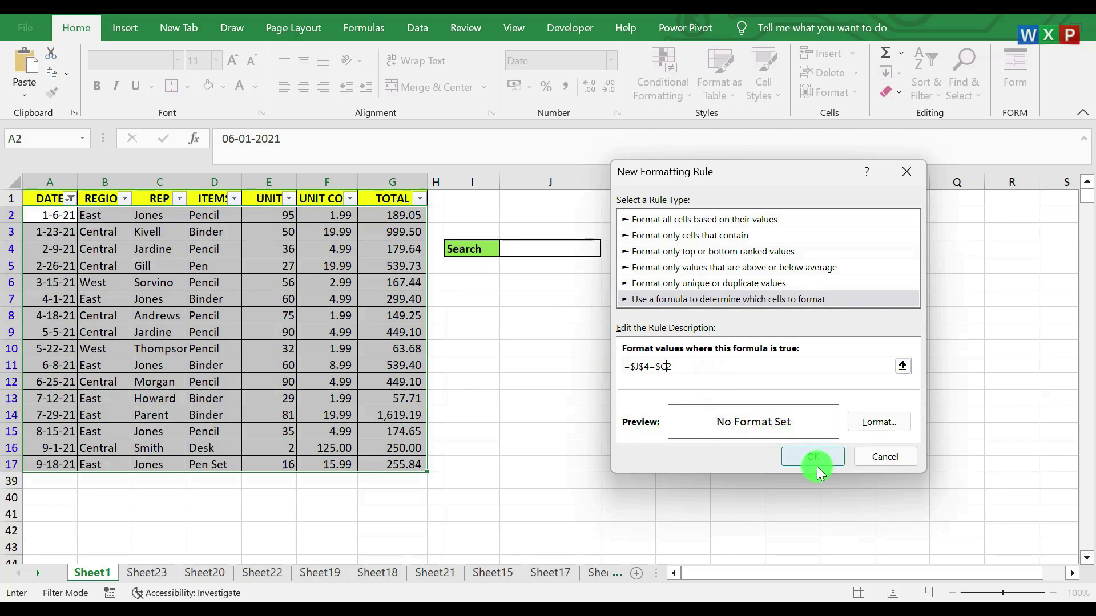
Give the rep rule a cyan fill, save it, and reselect J4
left_click(877, 425)
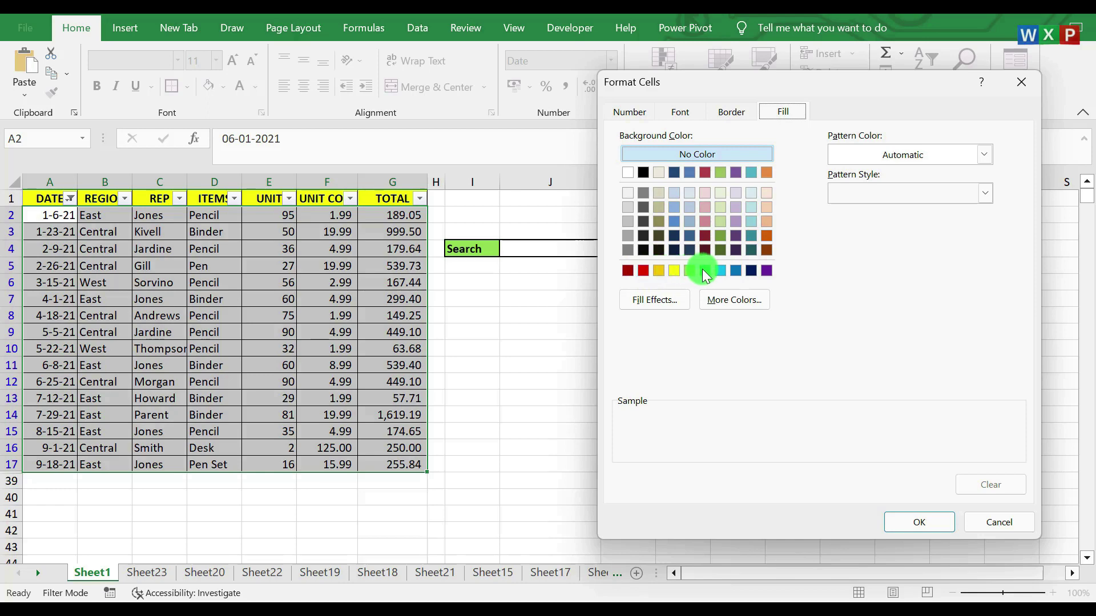
left_click(722, 274)
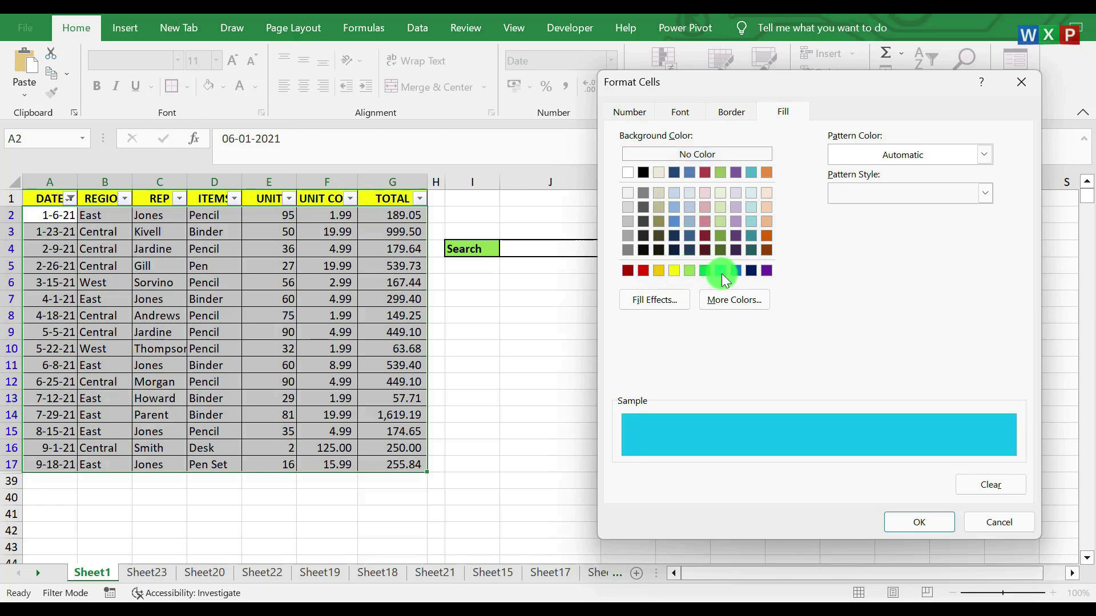
left_click(905, 521)
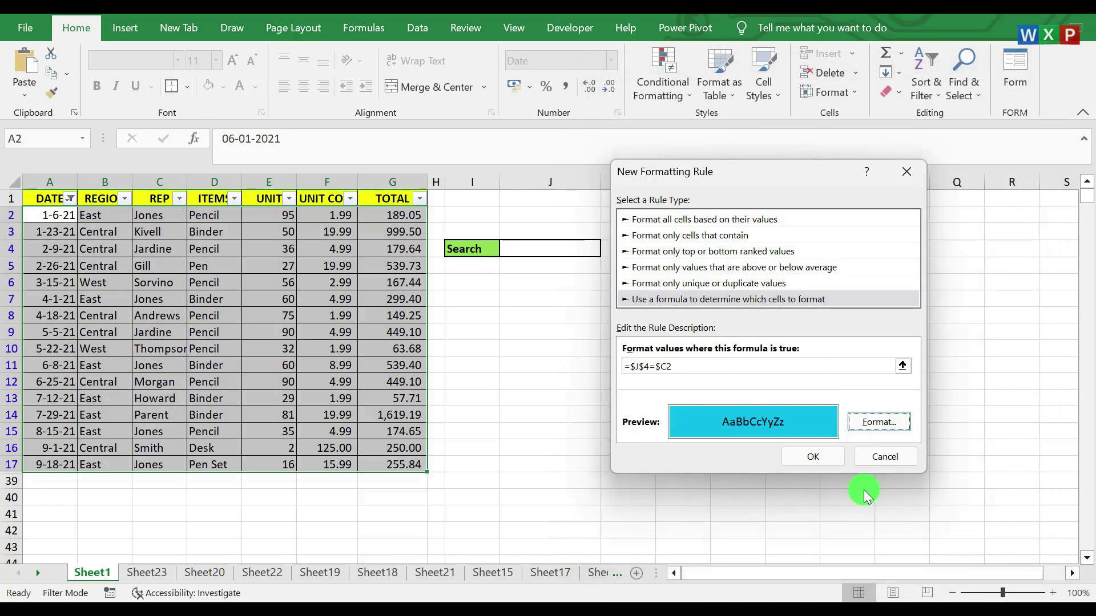
left_click(813, 457)
left_click(704, 421)
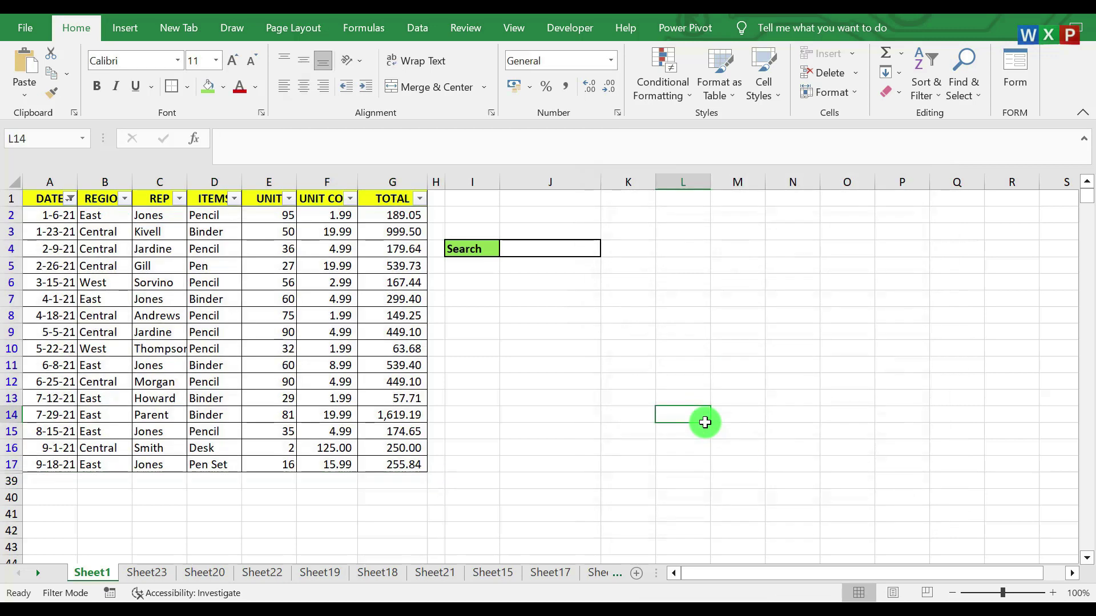
left_click(549, 246)
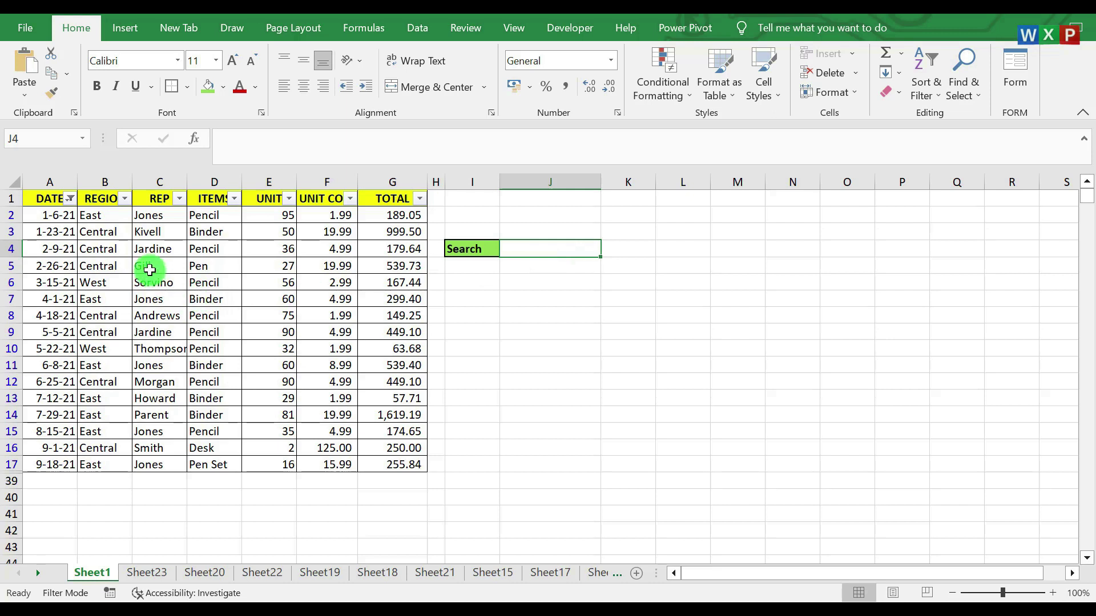
Search J4 for Jones, then Gill, then Smith, leaving Smith's row 16 cyan
left_click(151, 298)
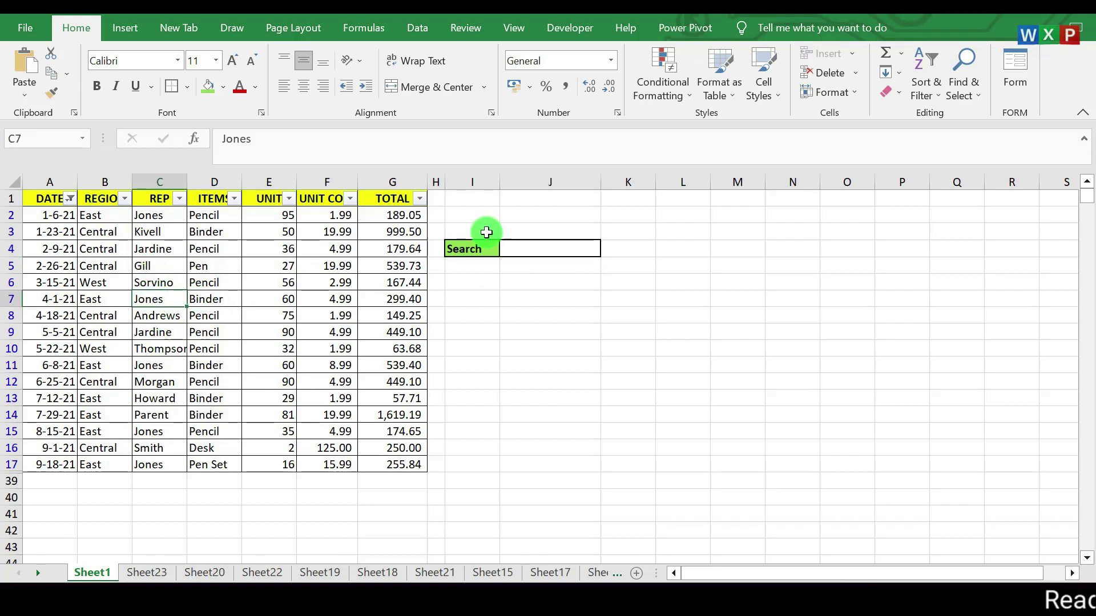
left_click(529, 248)
type("Jones")
key("Return")
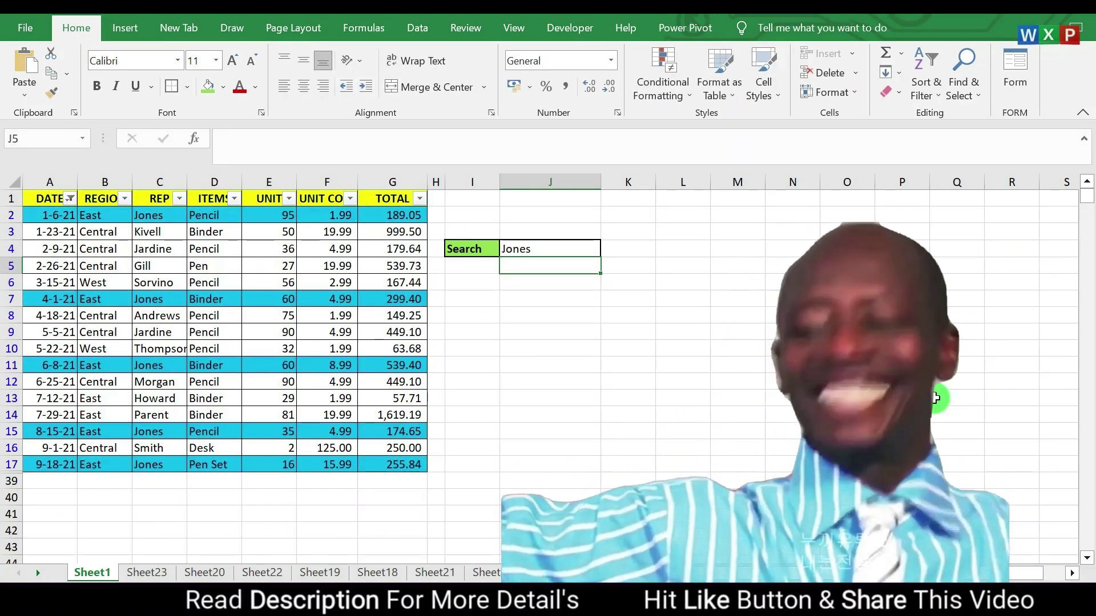
key("Up")
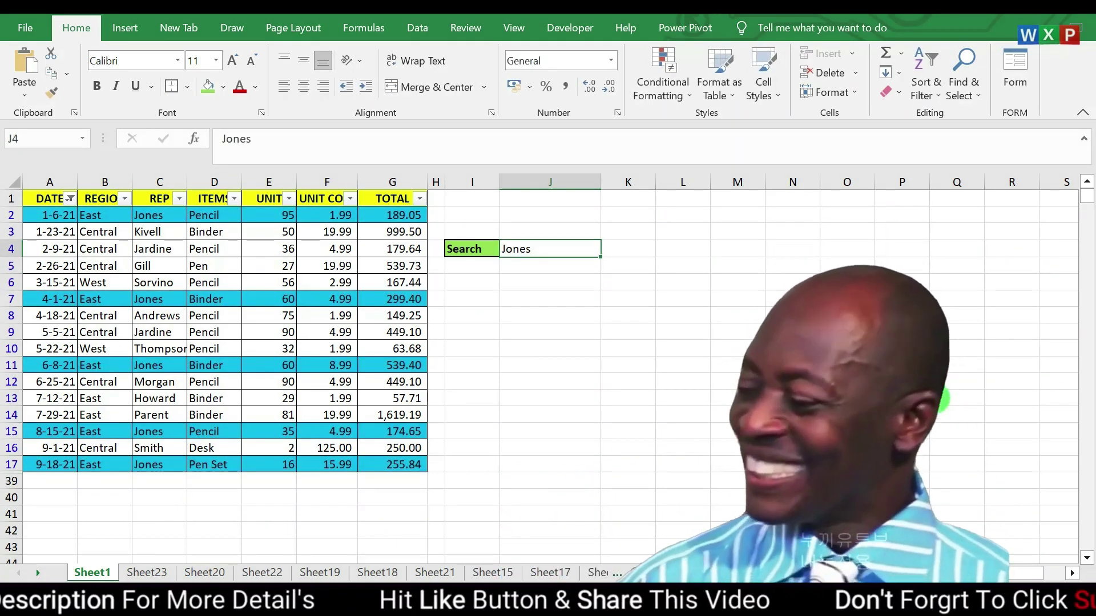
type("Gill")
key("Return")
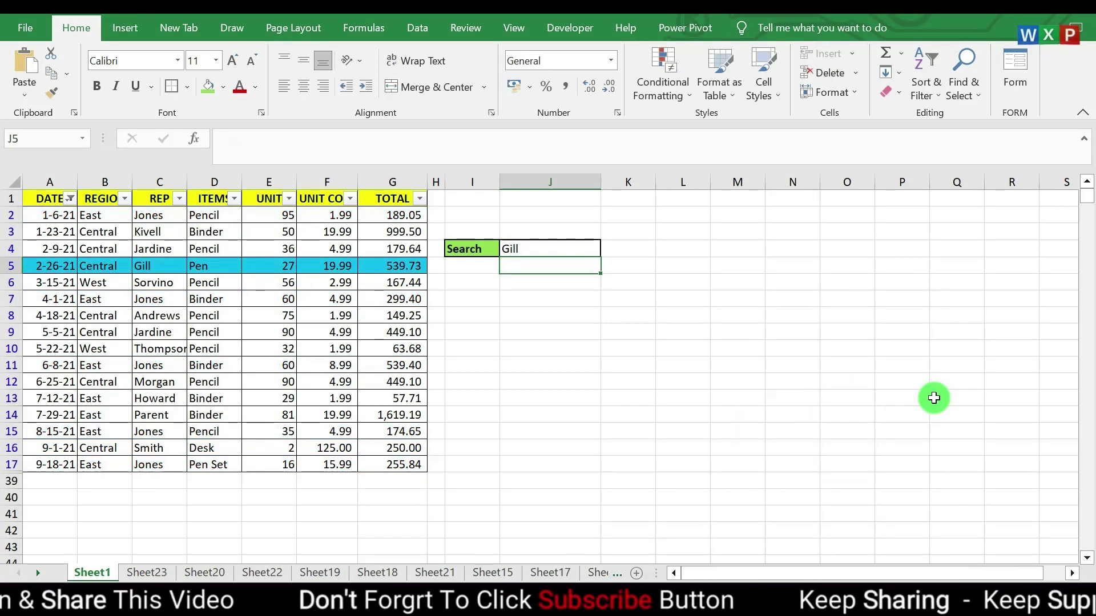
left_click(582, 247)
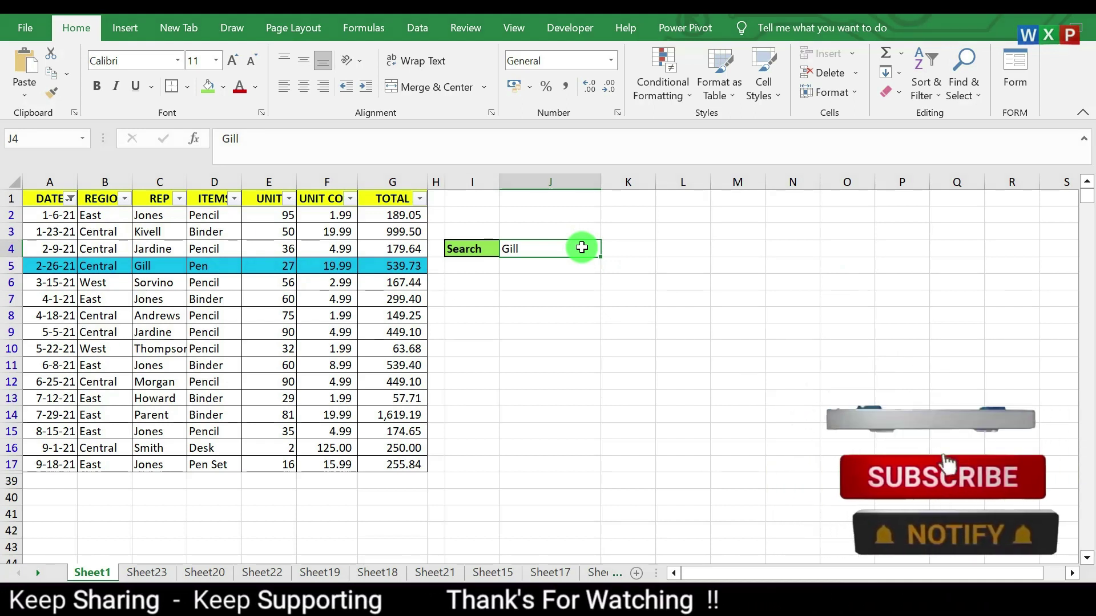
type("Smith")
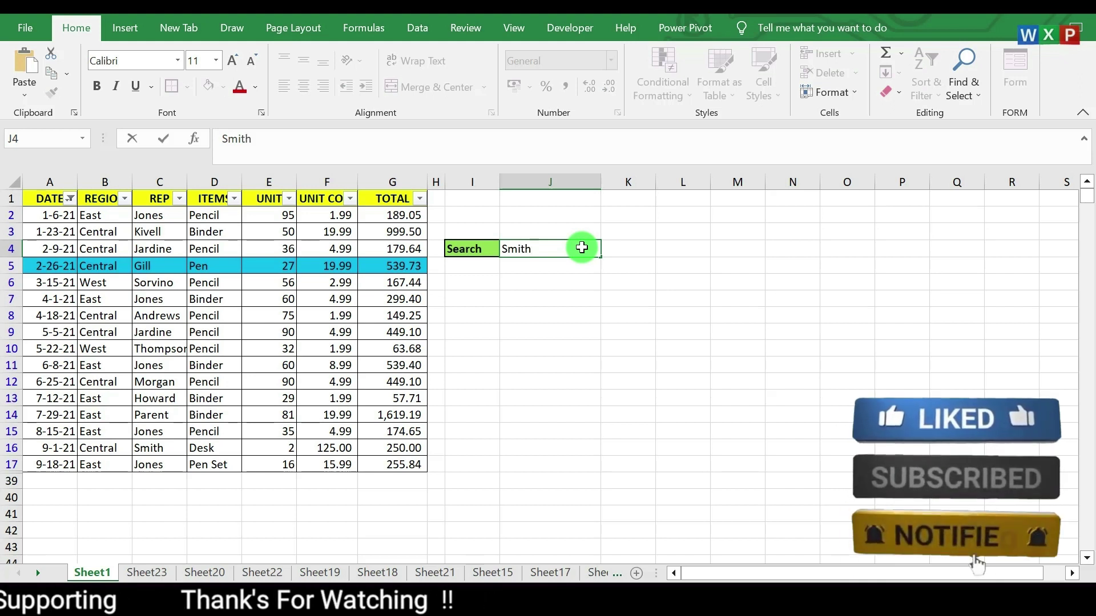
key("Return")
left_click(582, 248)
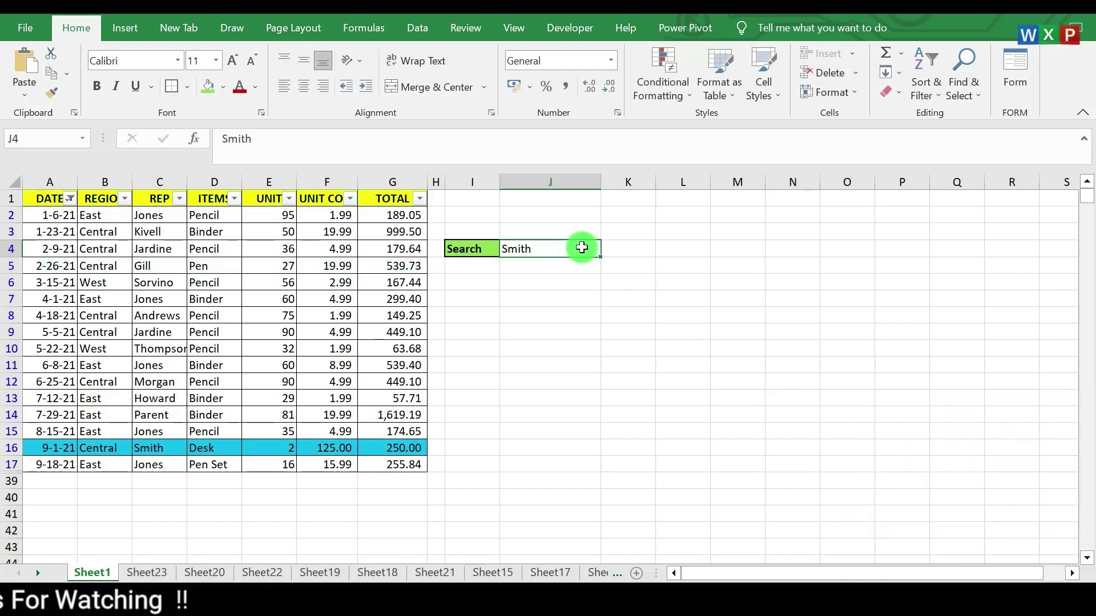
Enter Pencil in J4 and confirm no rows highlight
type("Pencil")
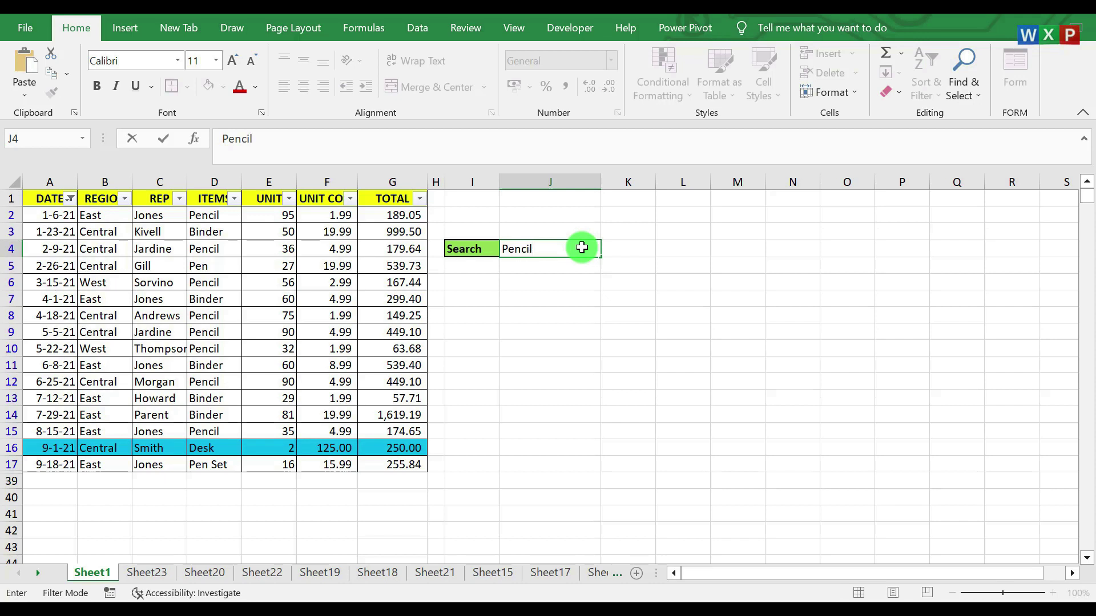
key("Return")
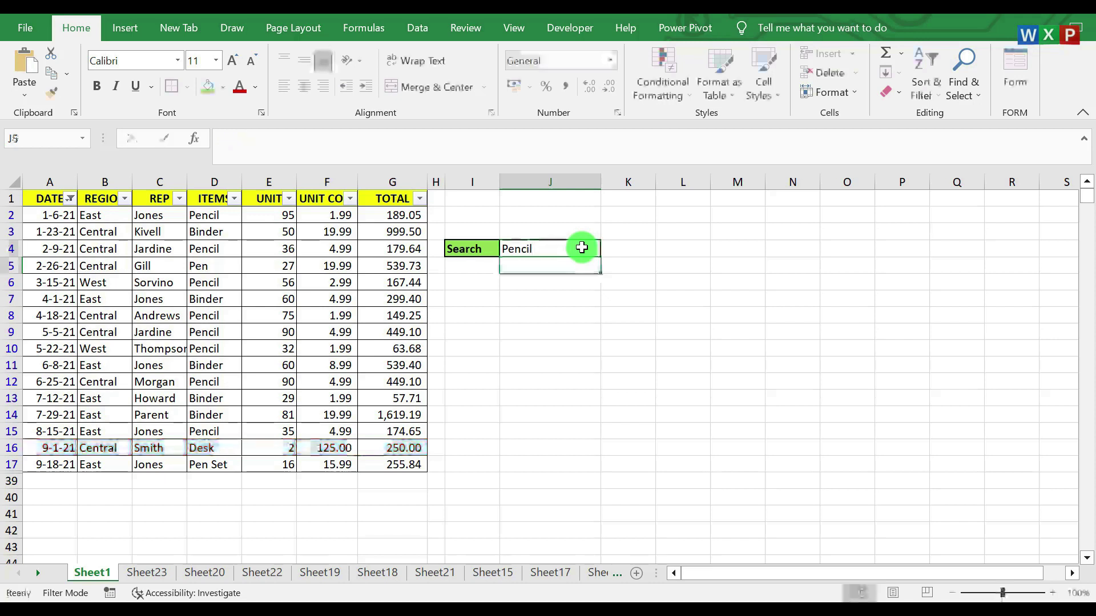
left_click(582, 247)
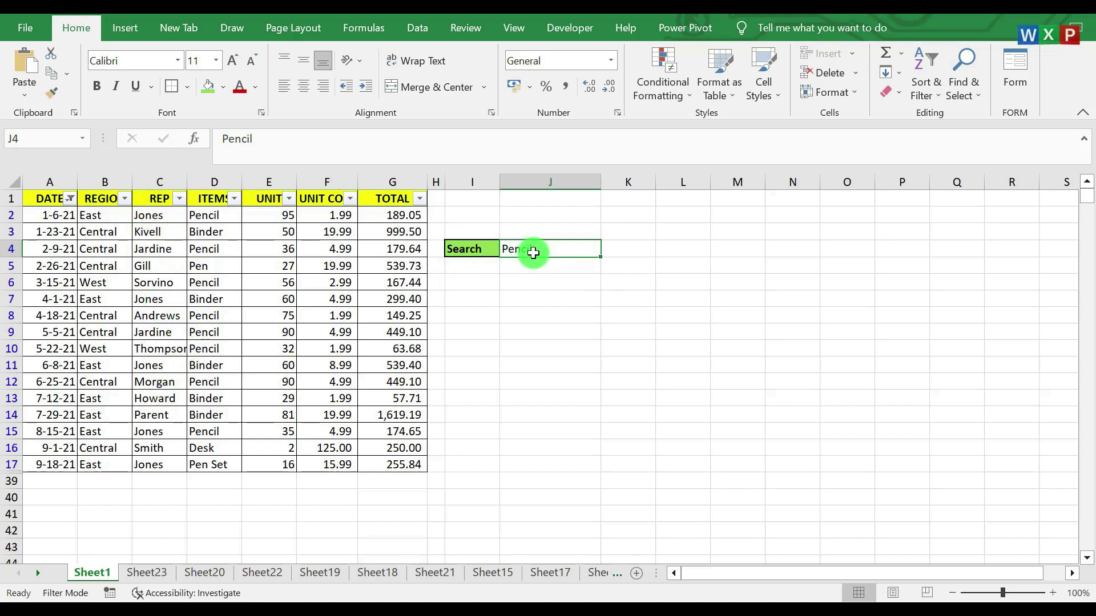
Enter Jones in J4 so rows 2, 7, 11, 15 and 17 turn cyan
type("Jones")
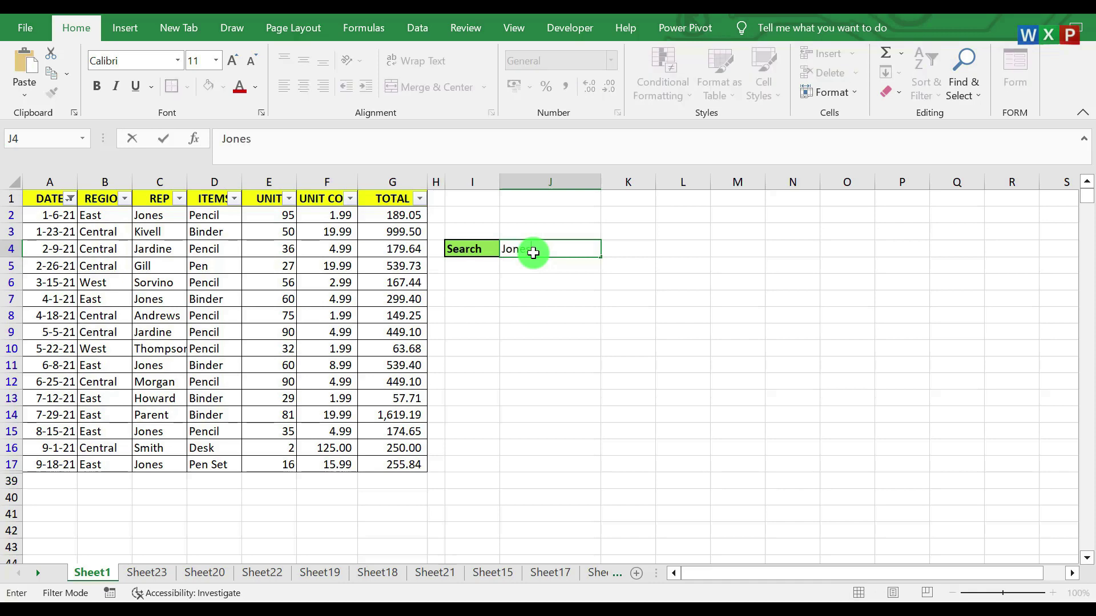
key("Return")
left_click(607, 356)
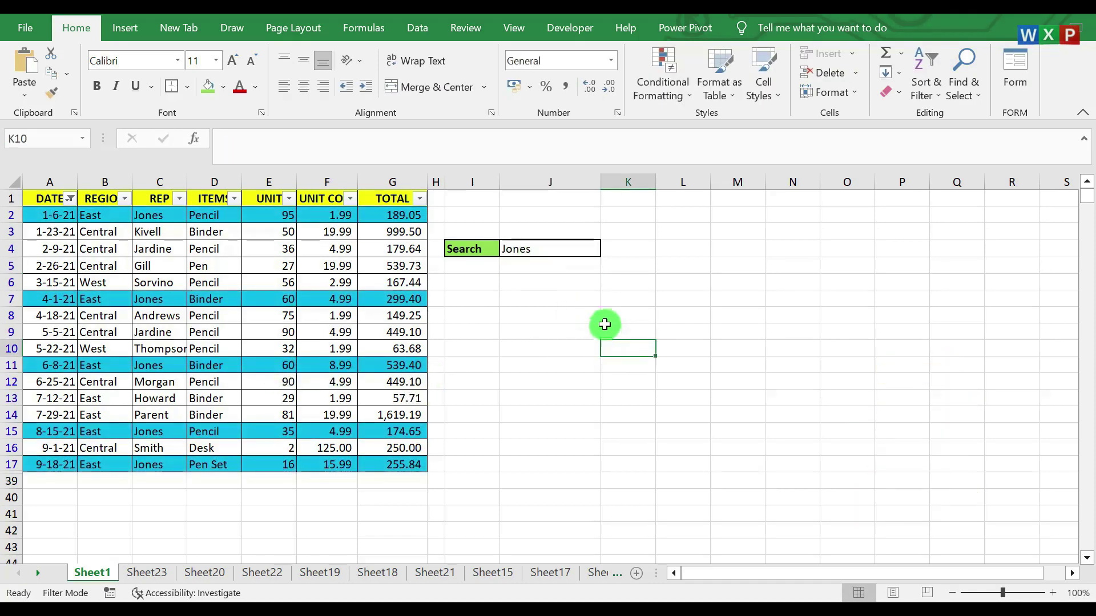
left_click(566, 247)
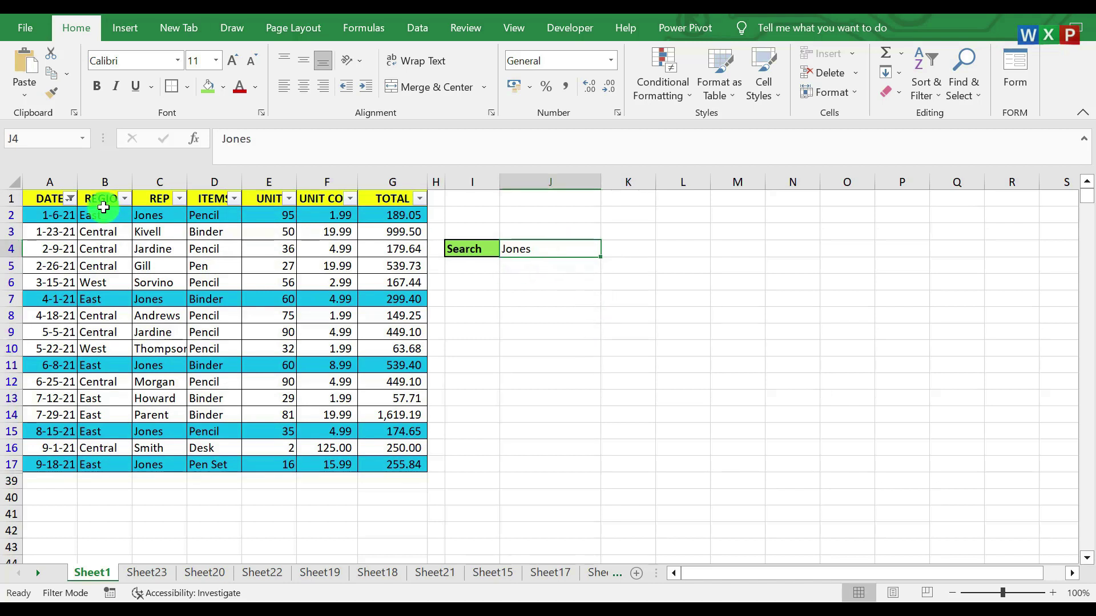
Inspect table cells A2, D5 and C4 and the block C3:F6
left_click(43, 214)
key("Return")
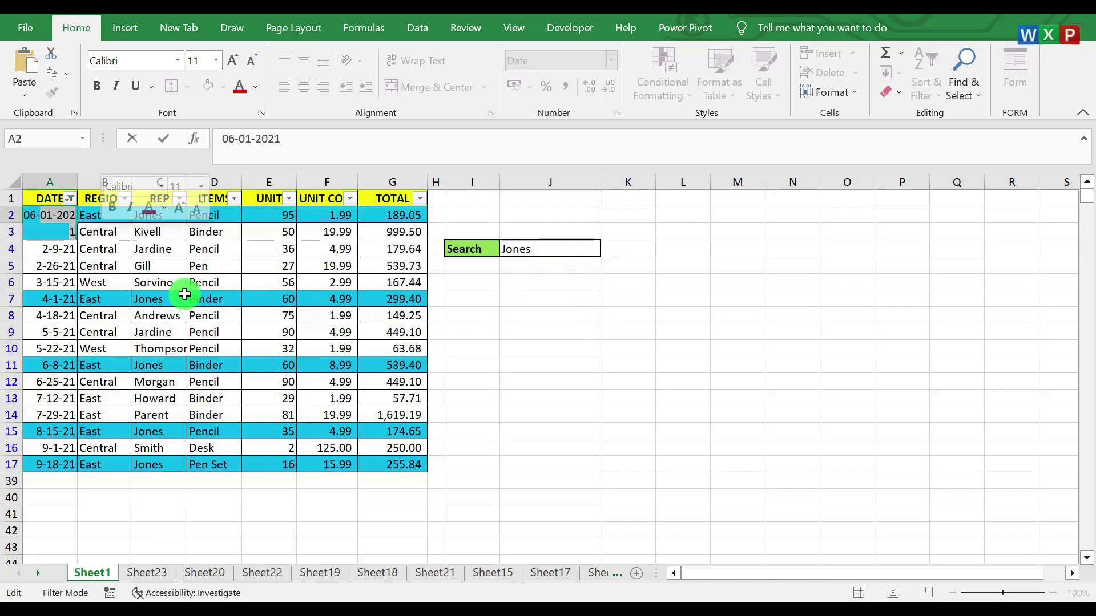
left_click(731, 360)
left_click(37, 211)
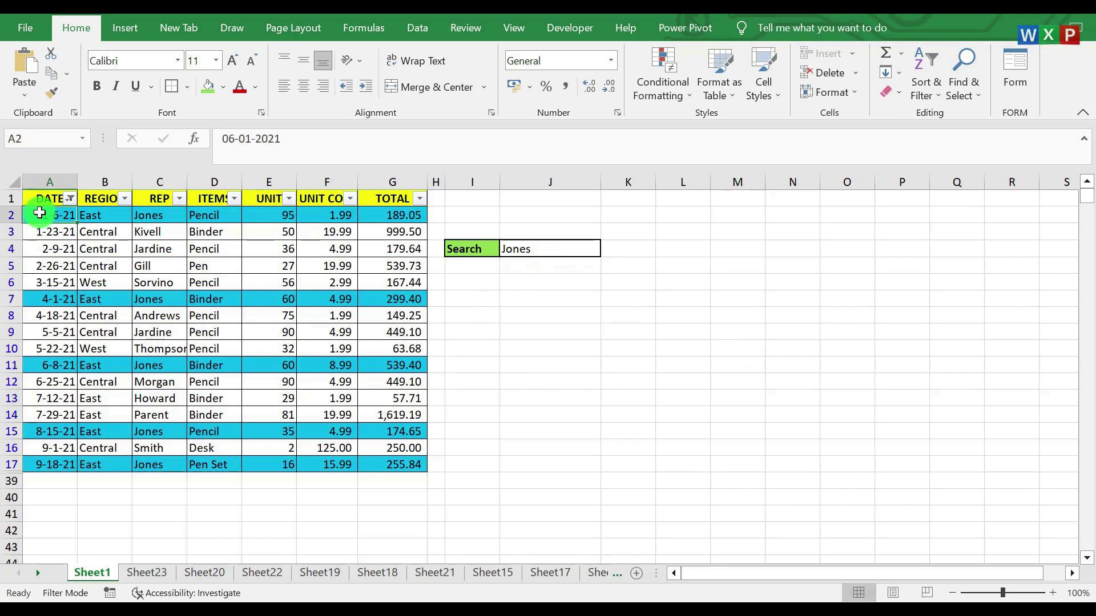
left_click(183, 263)
left_click(58, 219)
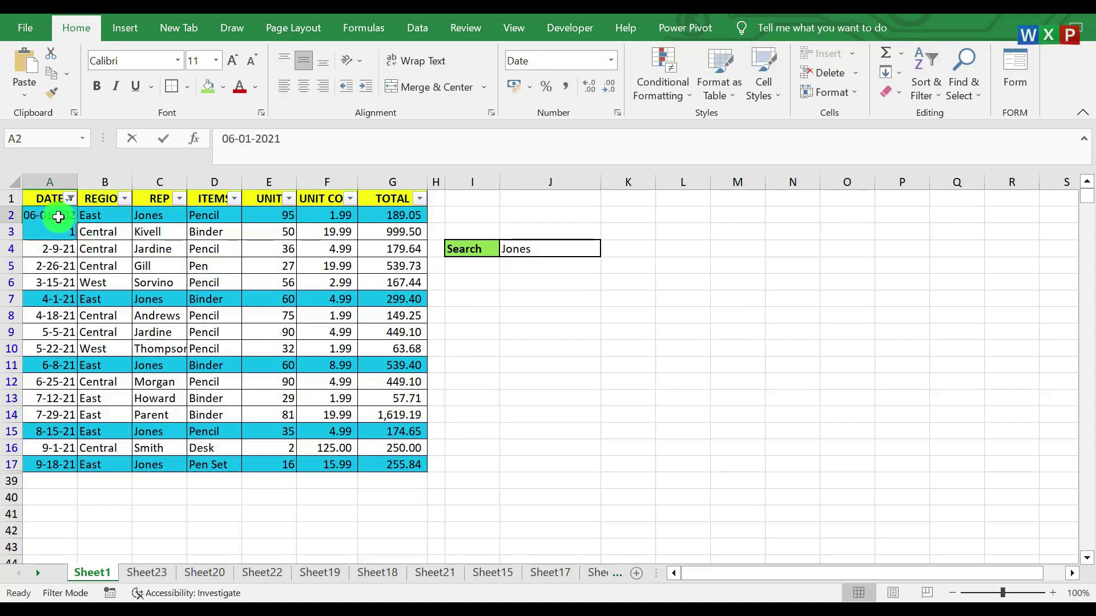
left_click(162, 248)
left_click(62, 215)
left_click_drag(157, 232, 354, 284)
left_click(57, 214)
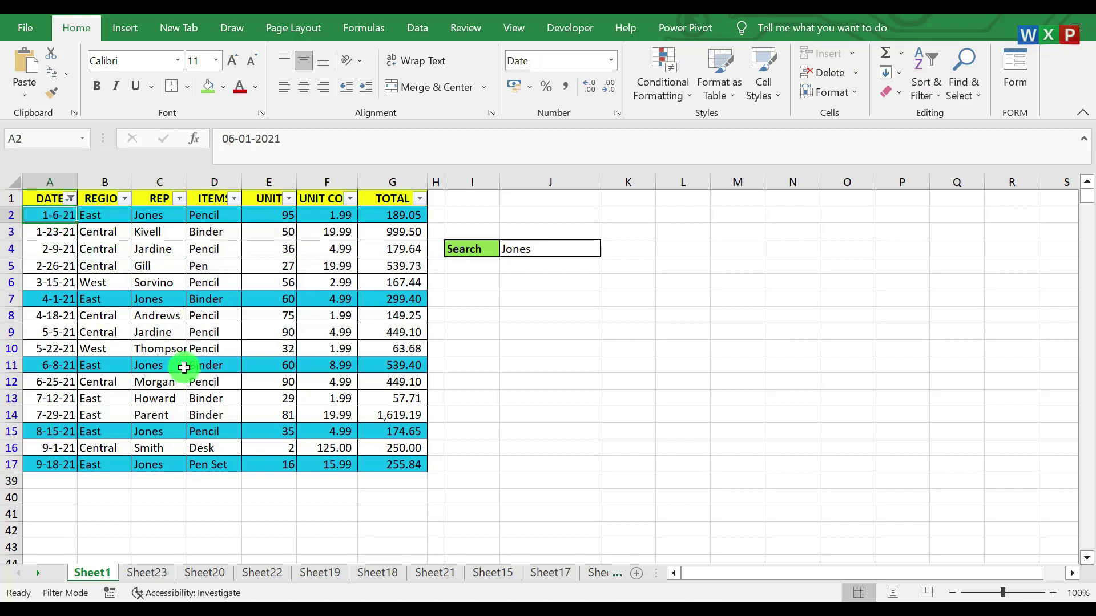
Extend the selection to A2:G17 and start a new formula-based formatting rule
key("shift+Right")
key("shift+Right")
key("shift+Right")
key("shift+Right")
key("shift+Right")
key("shift+Right")
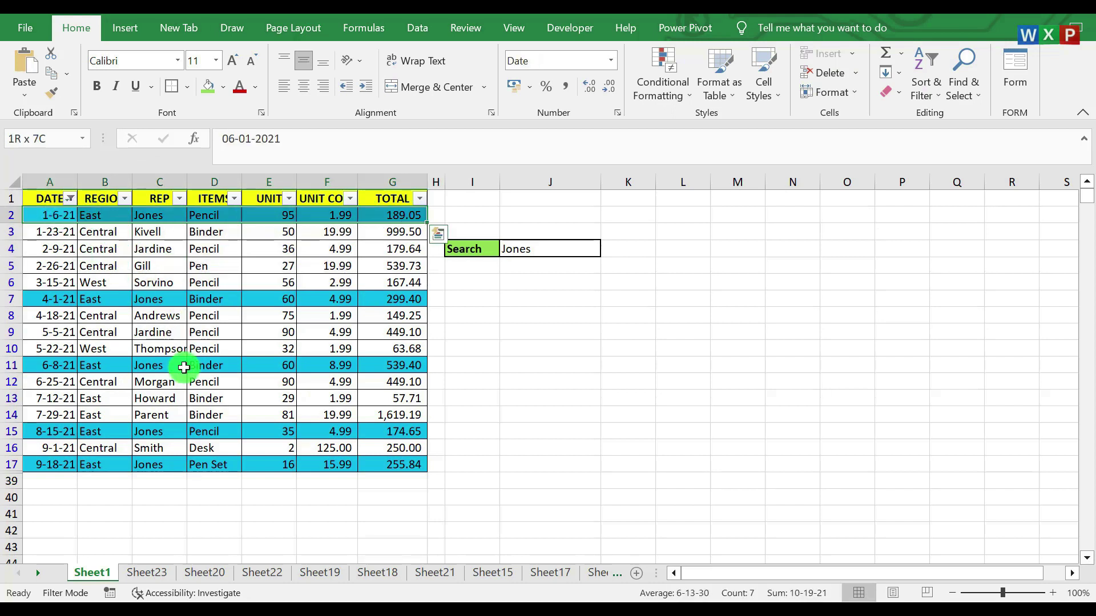
key("shift+Down")
key("shift+Down")
key("shift+Down")
key("shift+Down")
key("shift+Down")
key("shift+Down")
key("shift+Down")
key("shift+Down")
key("shift+Down")
key("shift+Down")
key("shift+Down")
key("shift+Down")
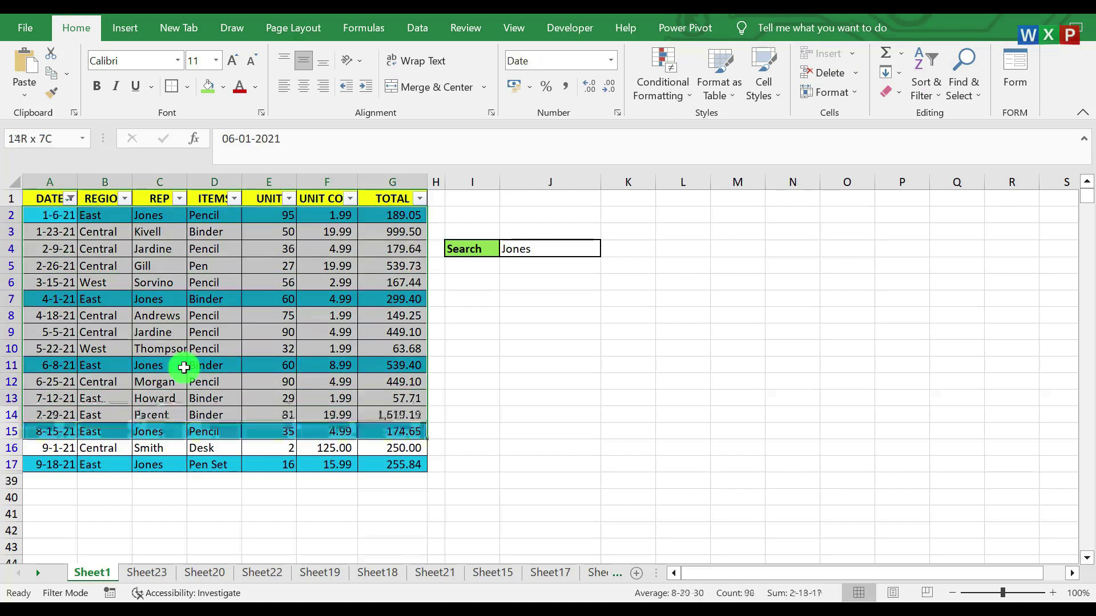
key("shift+Down")
key("shift+Down")
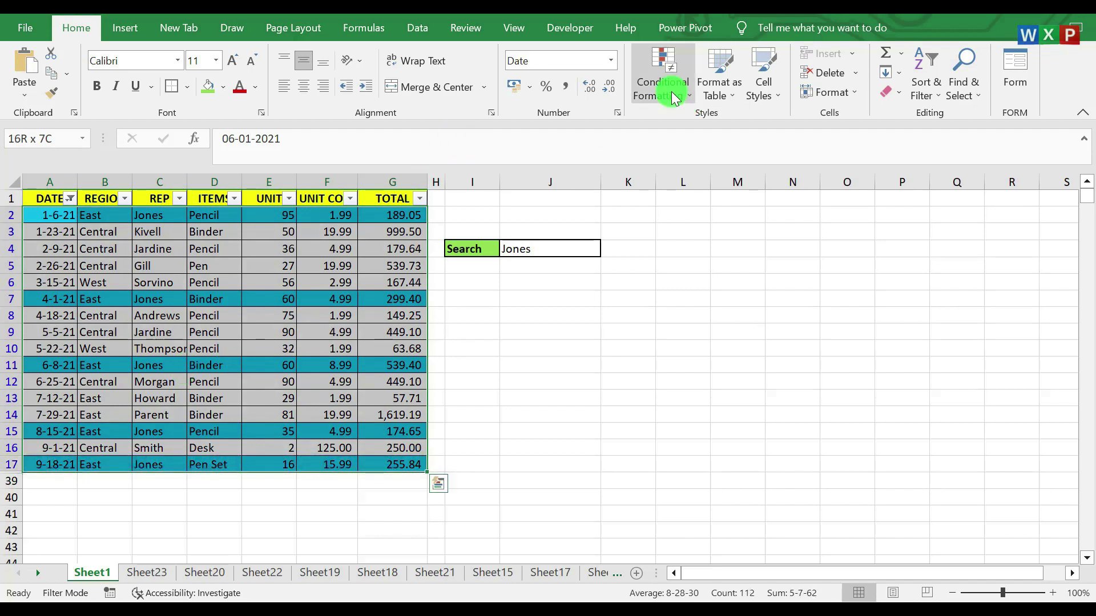
left_click(662, 85)
left_click(720, 304)
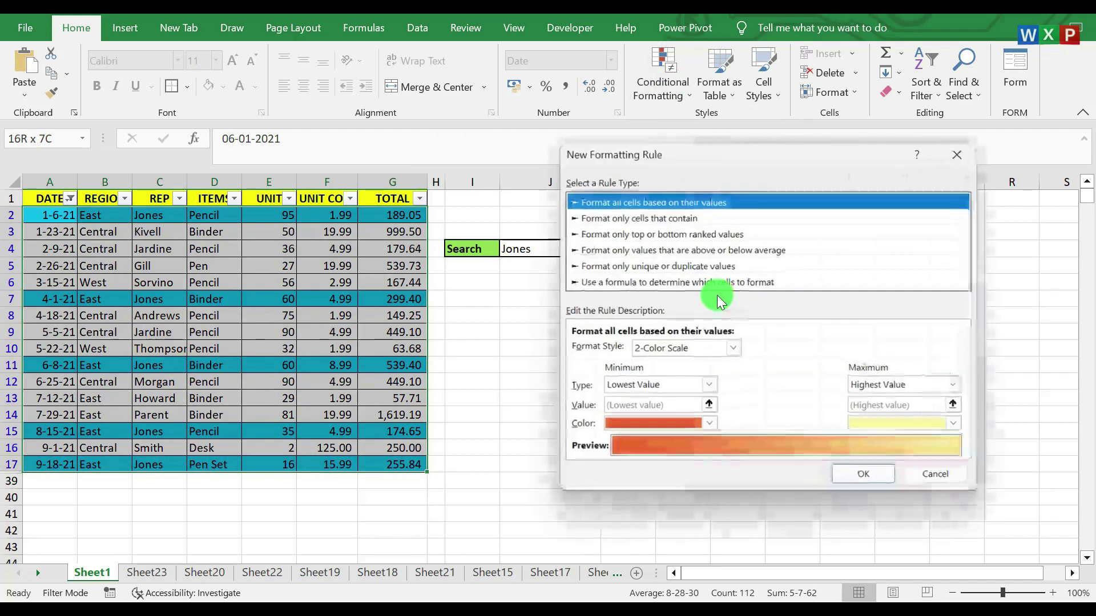
left_click(672, 283)
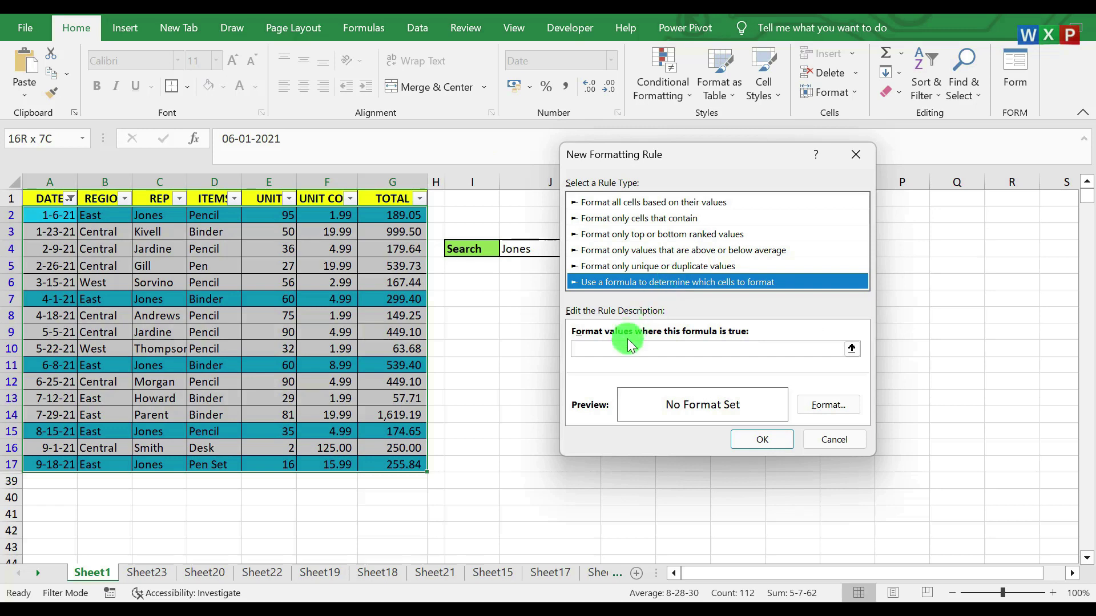
left_click_drag(665, 175, 752, 191)
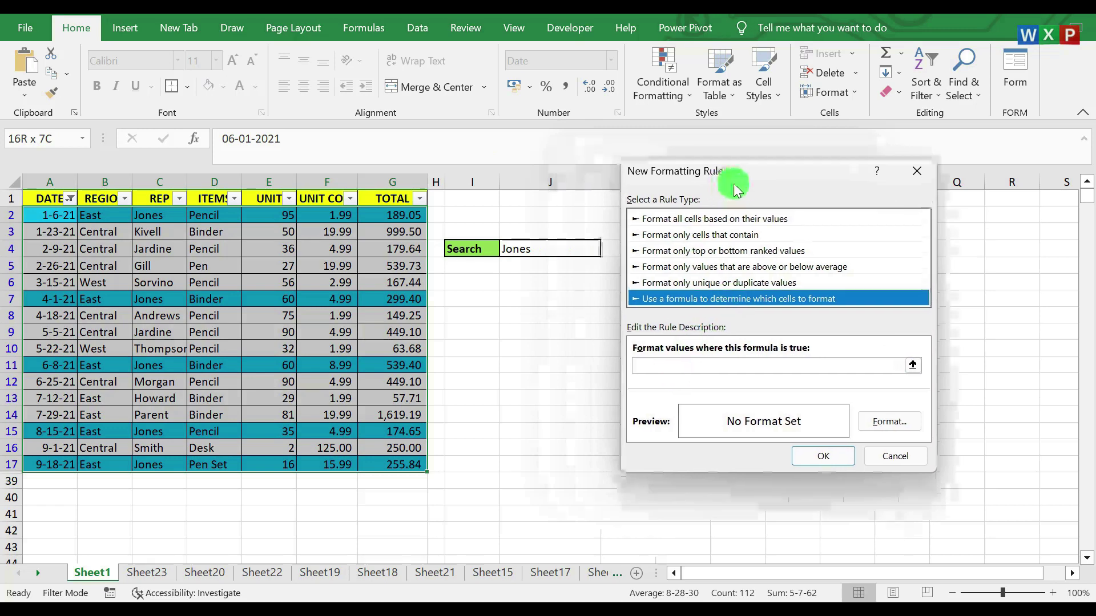
Enter the formula =$J$4=$D2 to match the search against ITEMS
left_click(750, 372)
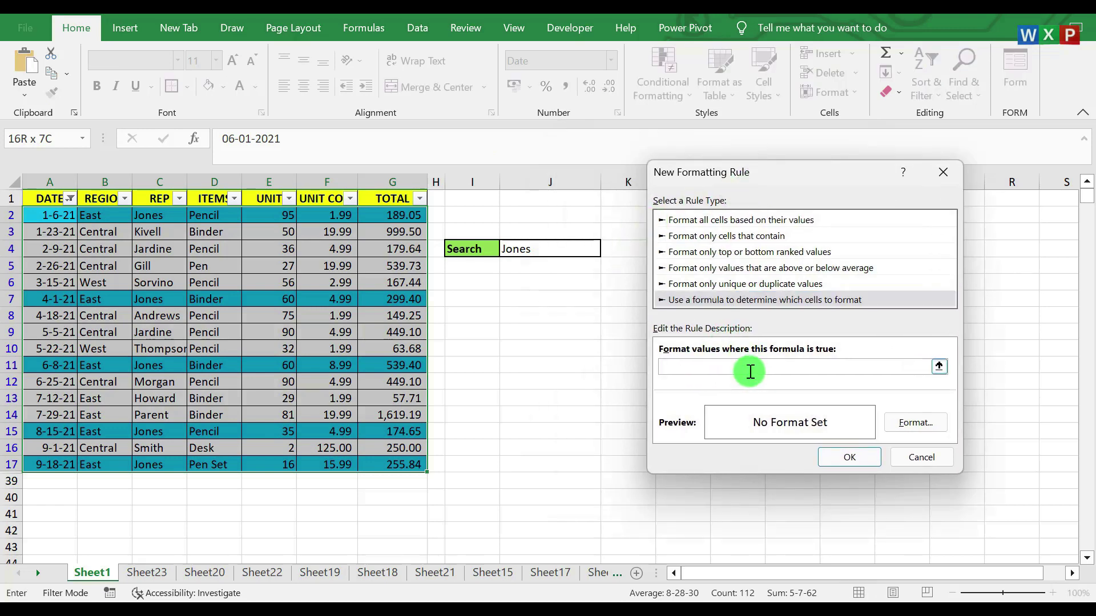
left_click(537, 250)
type("=$J$4=$D$2")
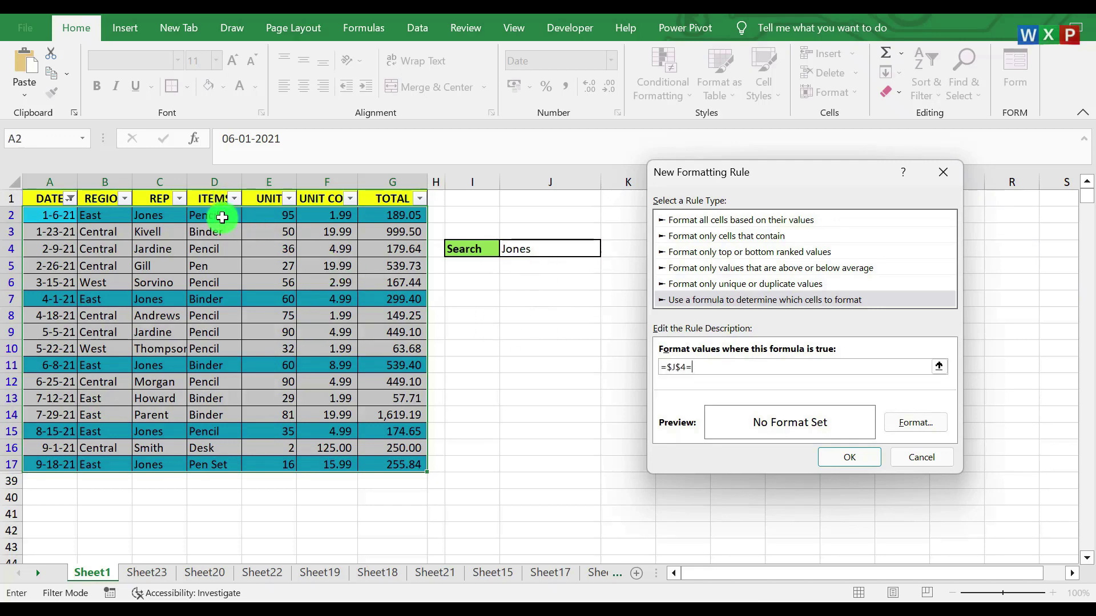
left_click(710, 367)
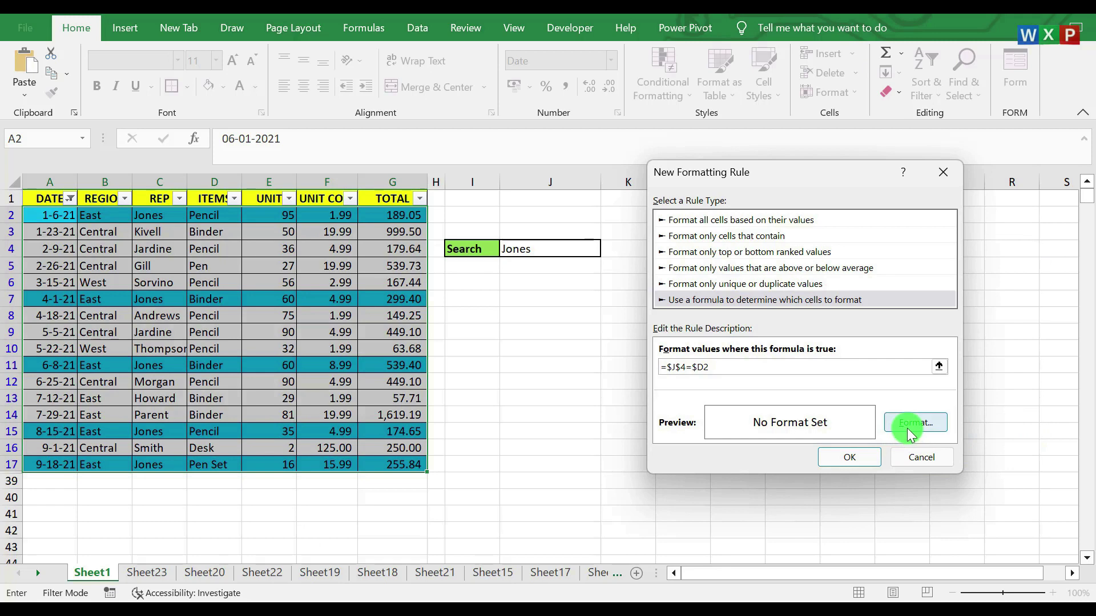
left_click(913, 423)
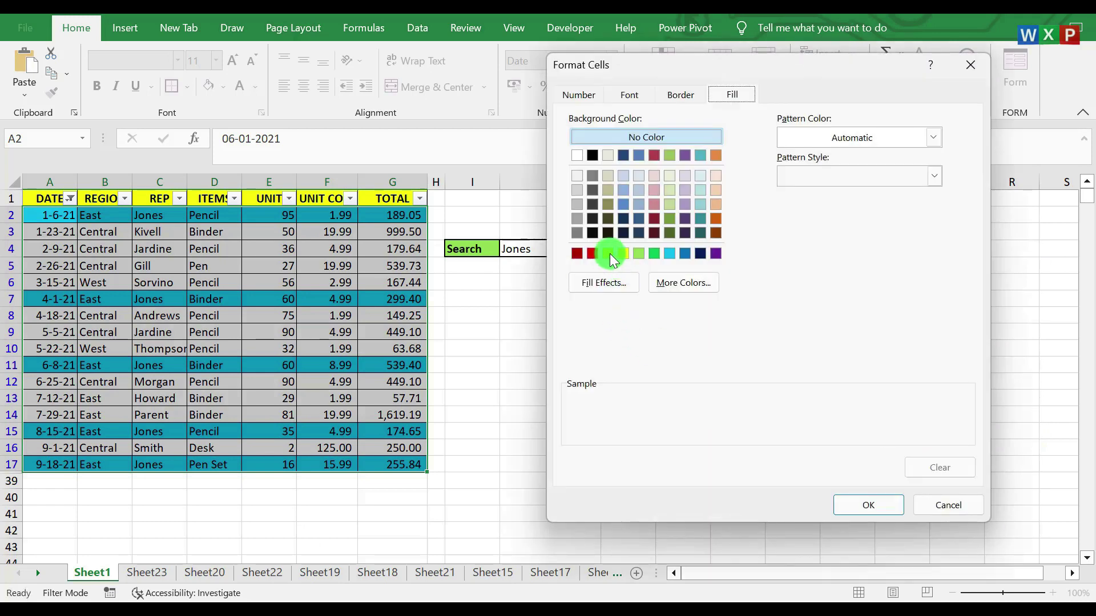
Give the =$J$4=$D2 item rule a gold fill and save it
left_click(608, 254)
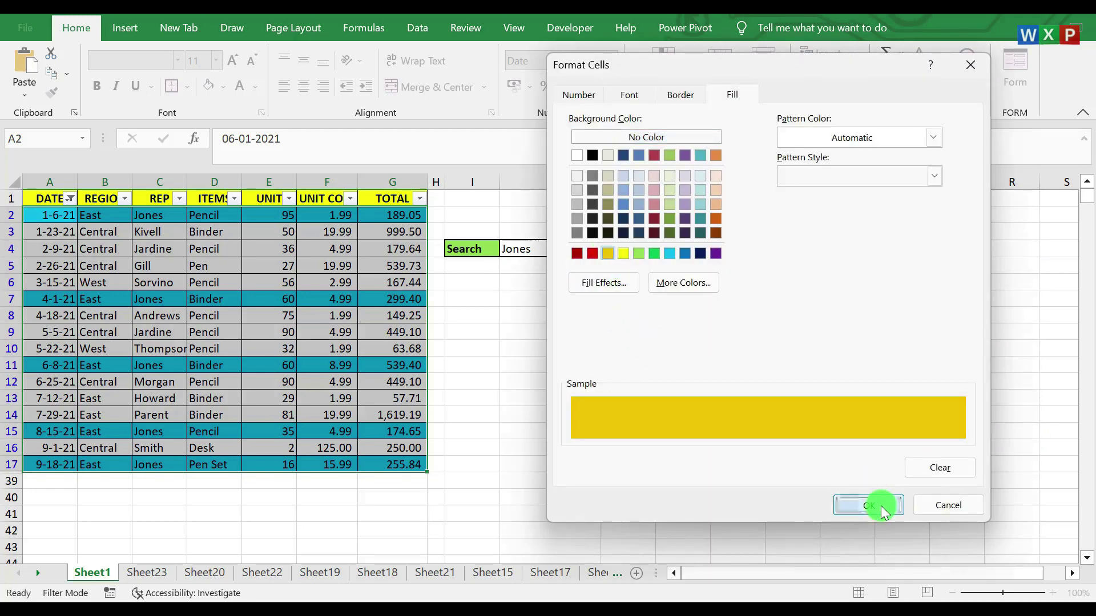
left_click(882, 506)
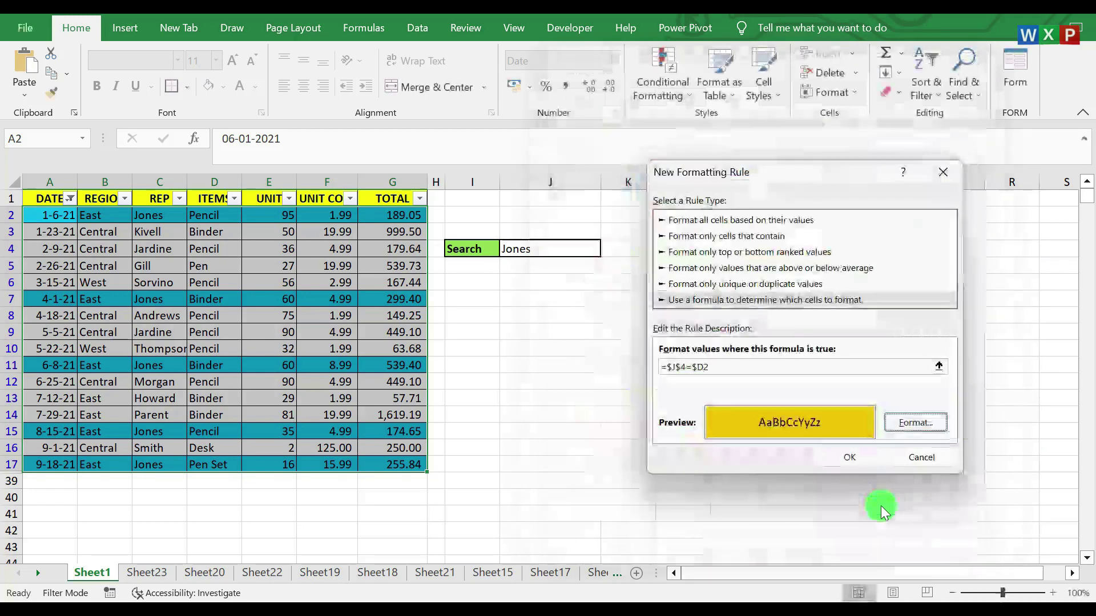
left_click(850, 460)
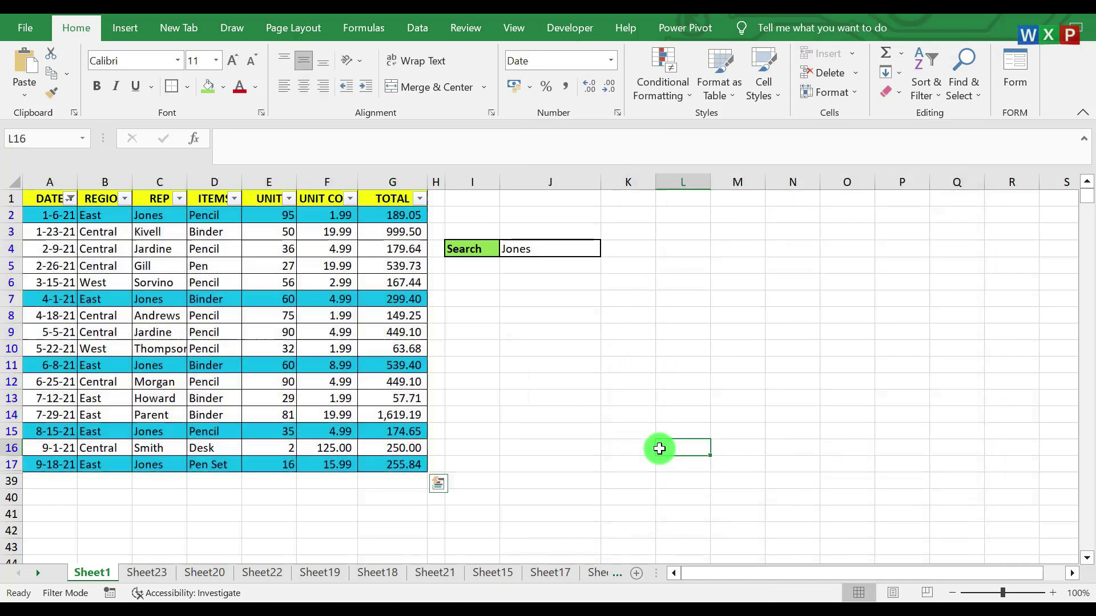
left_click(655, 447)
left_click(533, 247)
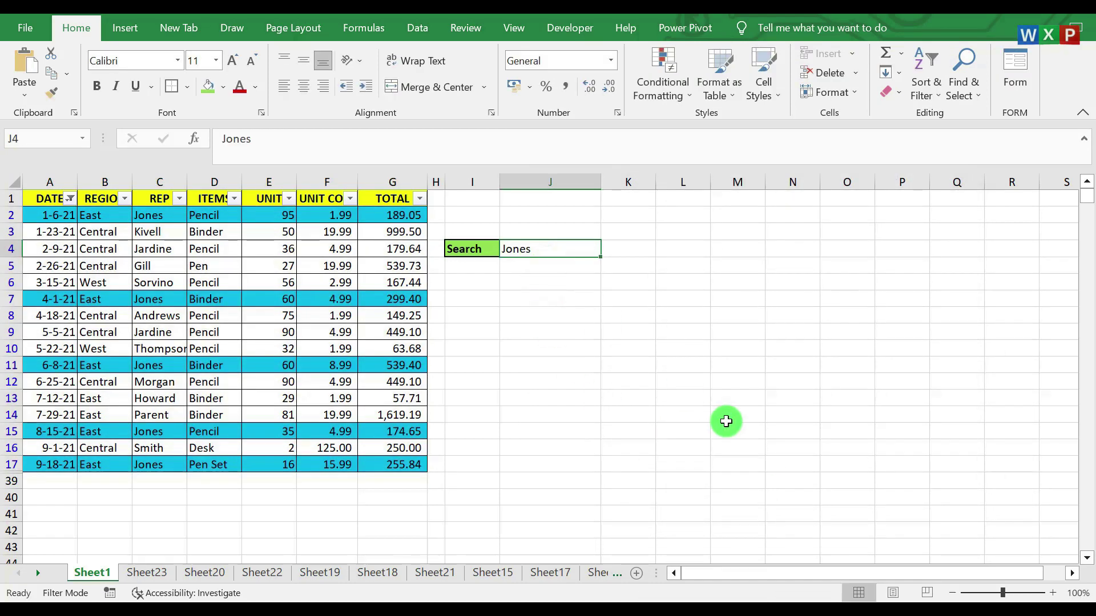
type("P")
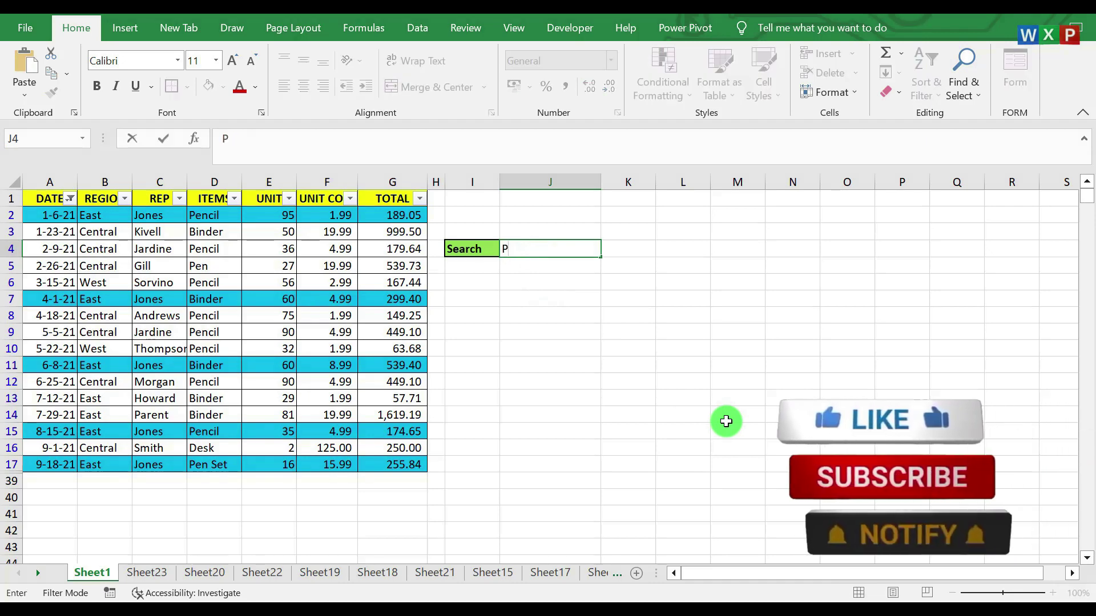
type("en")
key("Return")
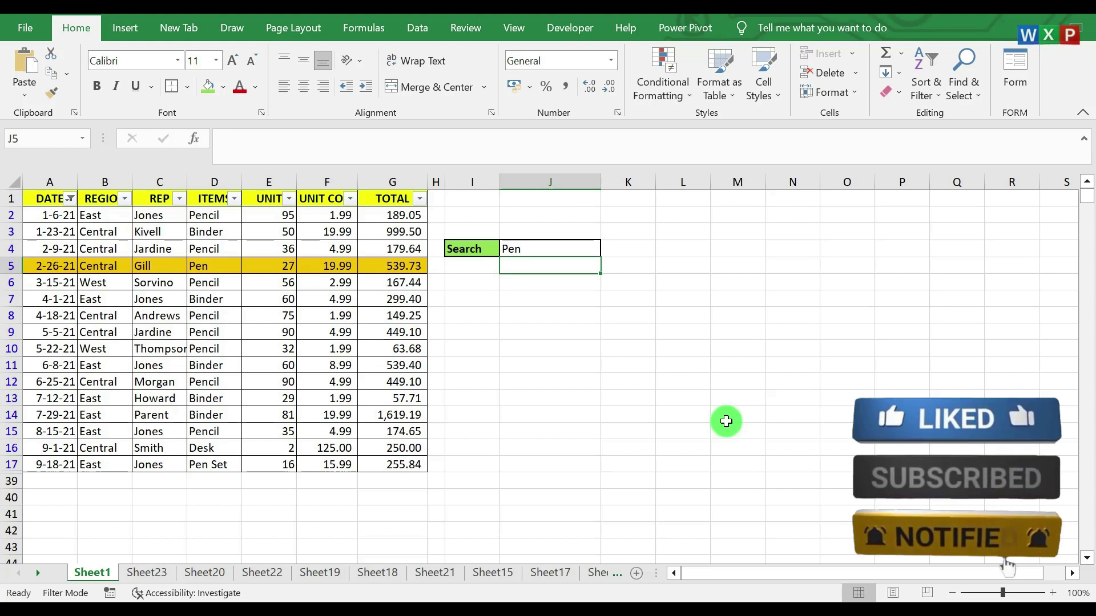
key("Up")
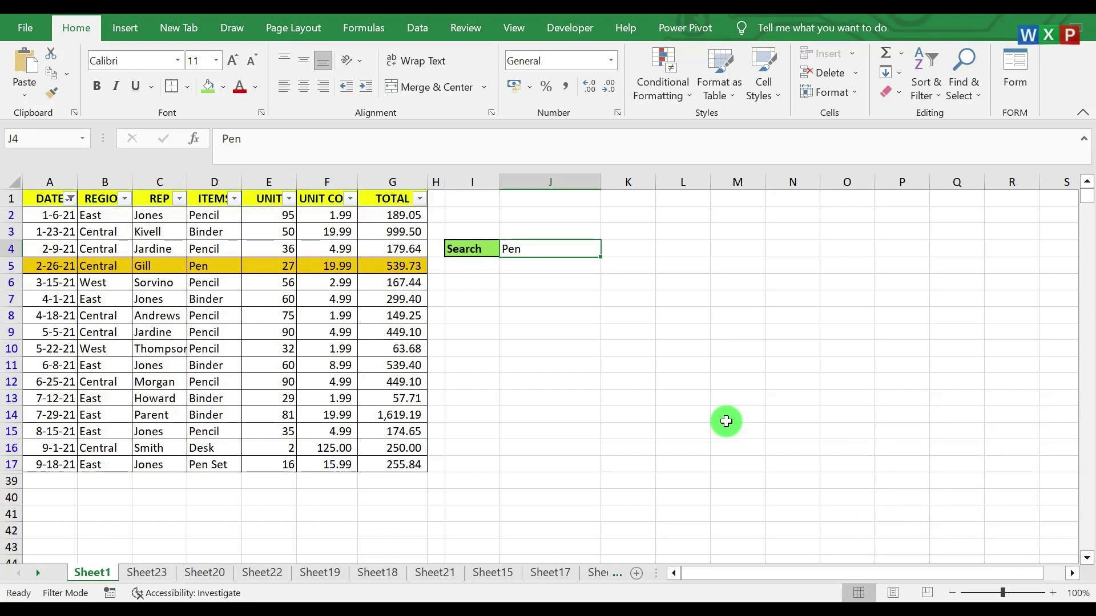
type("Desk")
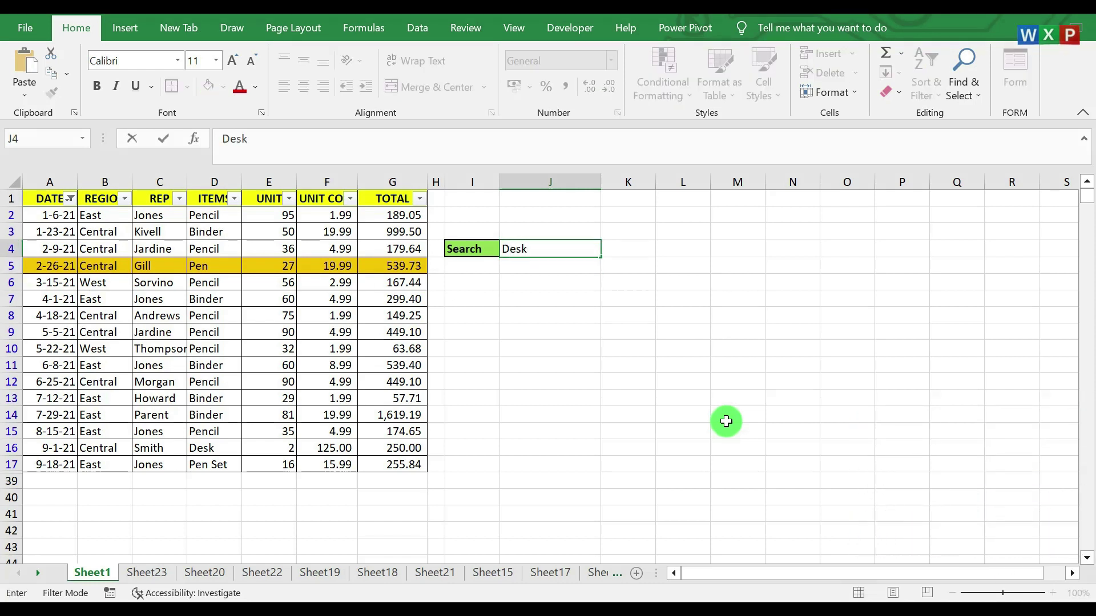
key("Return")
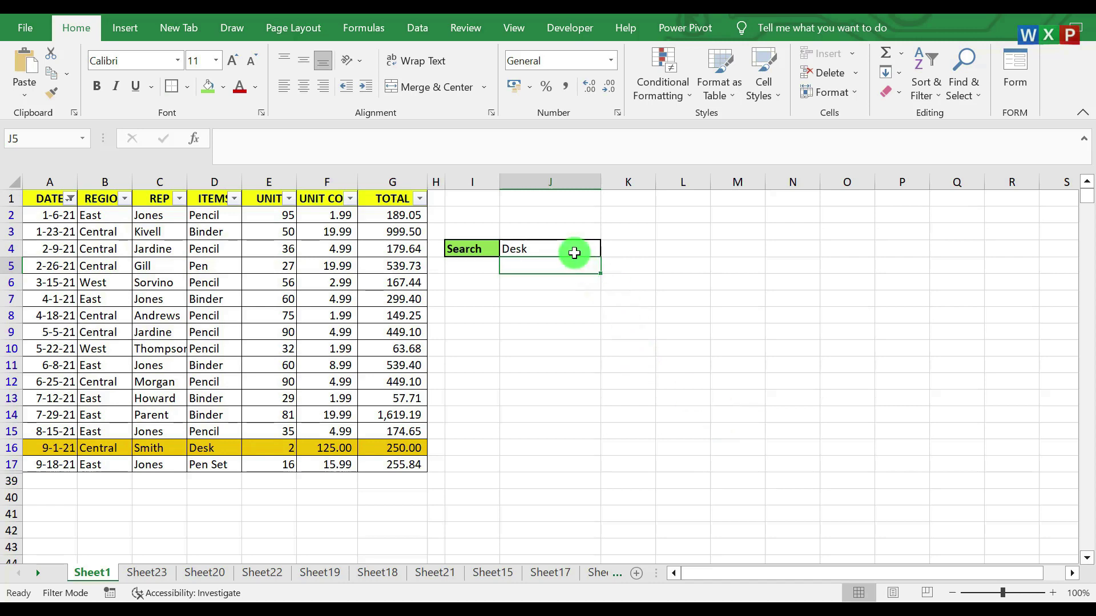
left_click(574, 253)
type("Jone")
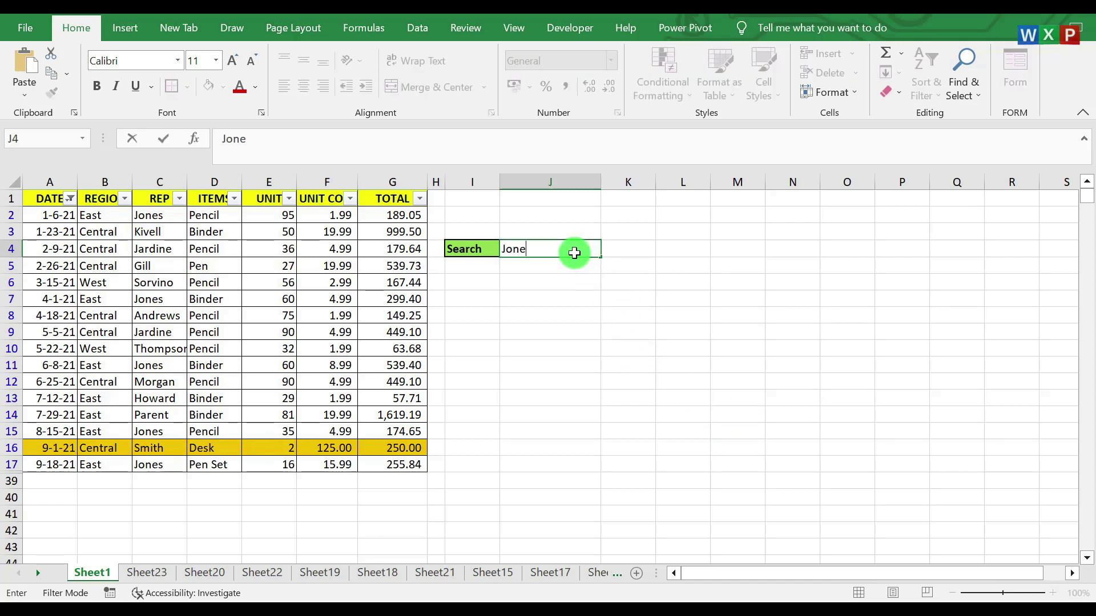
key("Return")
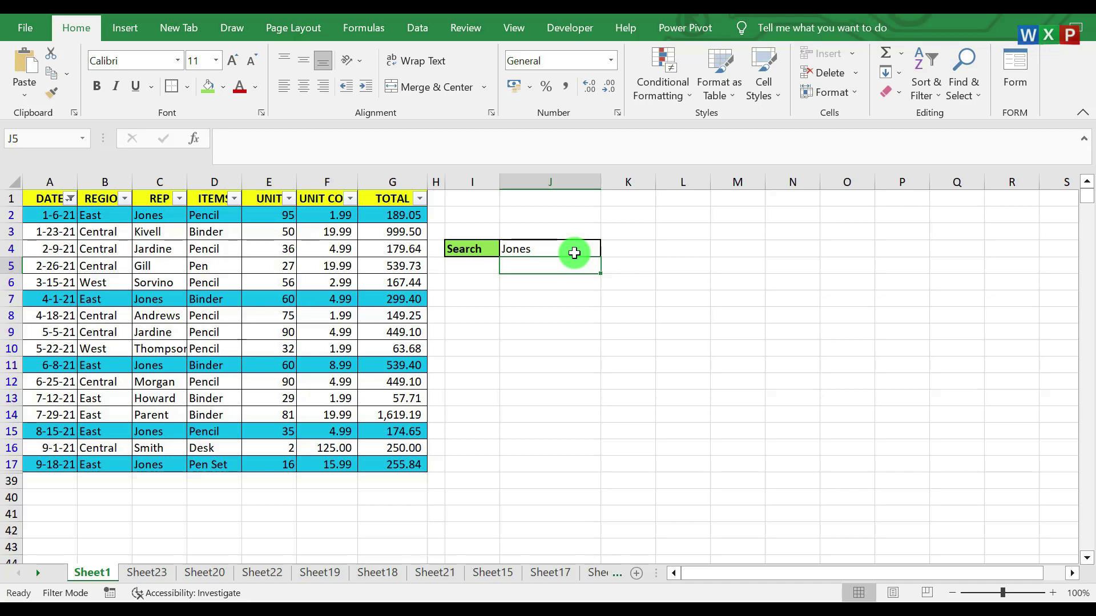
left_click(583, 347)
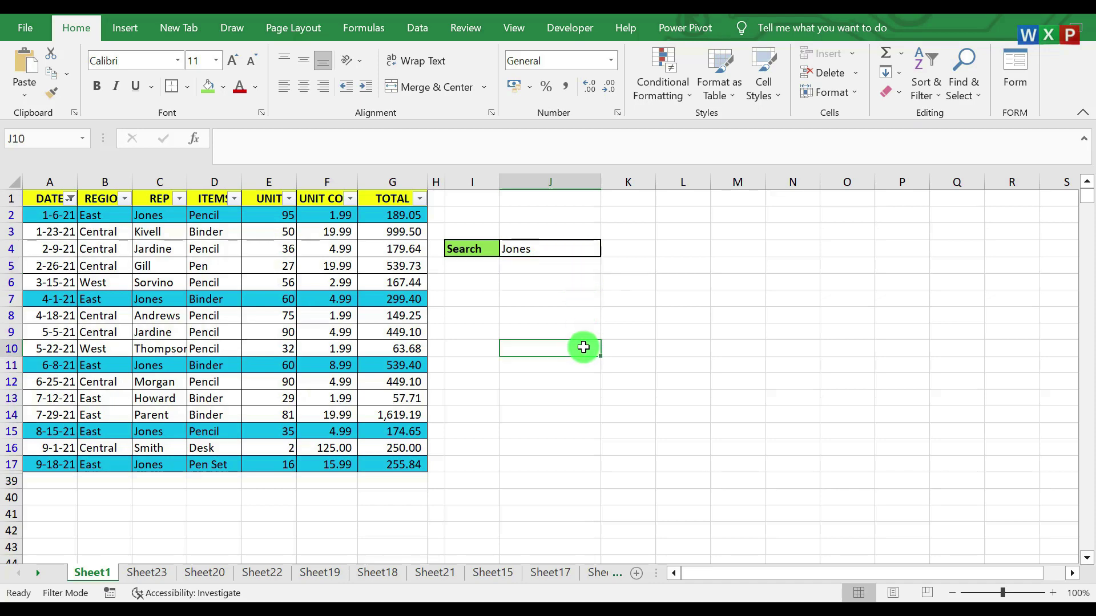